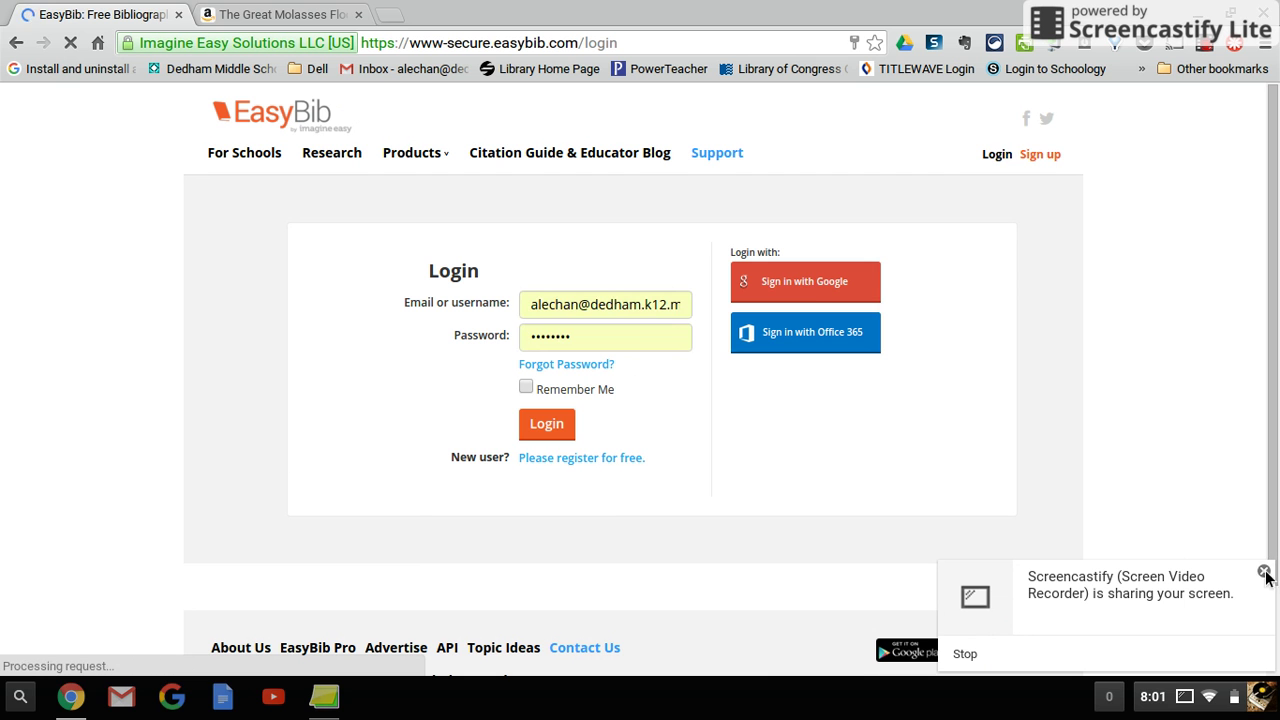
Step: Sign in with the Google account and open the bibliography of the library research project dated September 22nd 2015
{"action": "left_click", "coordinate": [809, 281]}
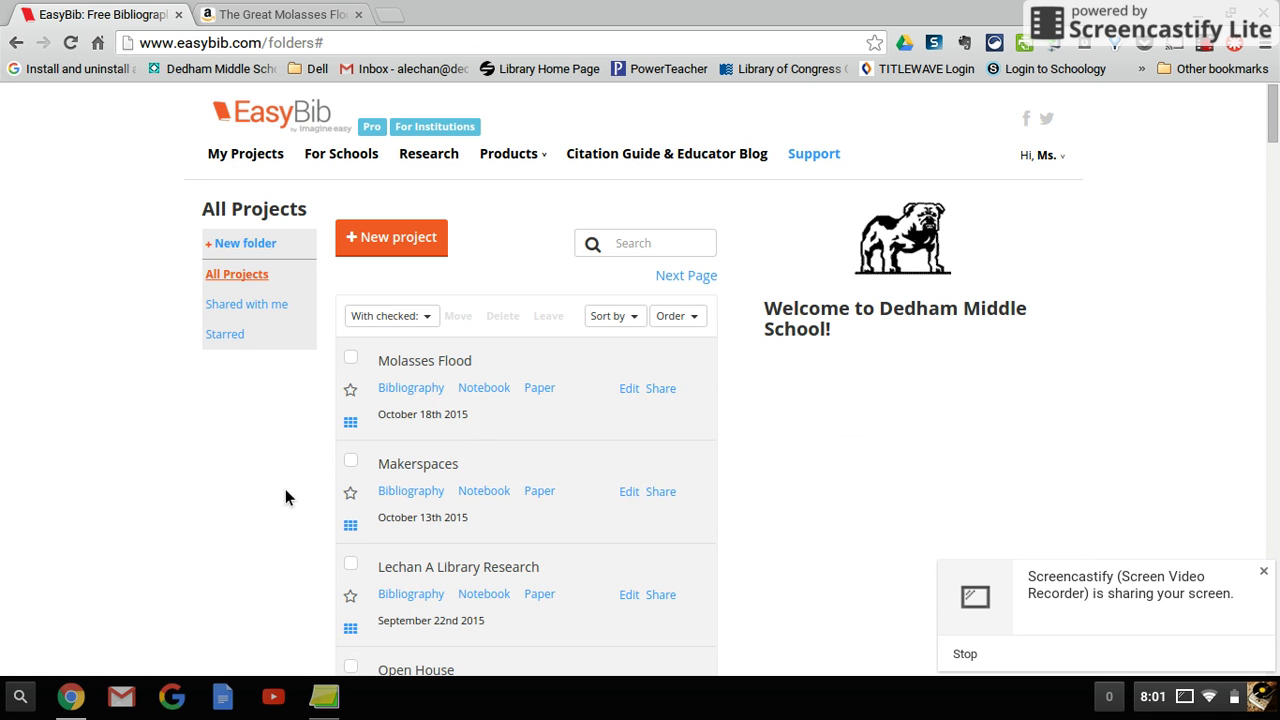
{"action": "scroll", "coordinate": [285, 495], "scroll_direction": "down", "scroll_amount": 3}
{"action": "scroll", "coordinate": [285, 497], "scroll_direction": "down", "scroll_amount": 3}
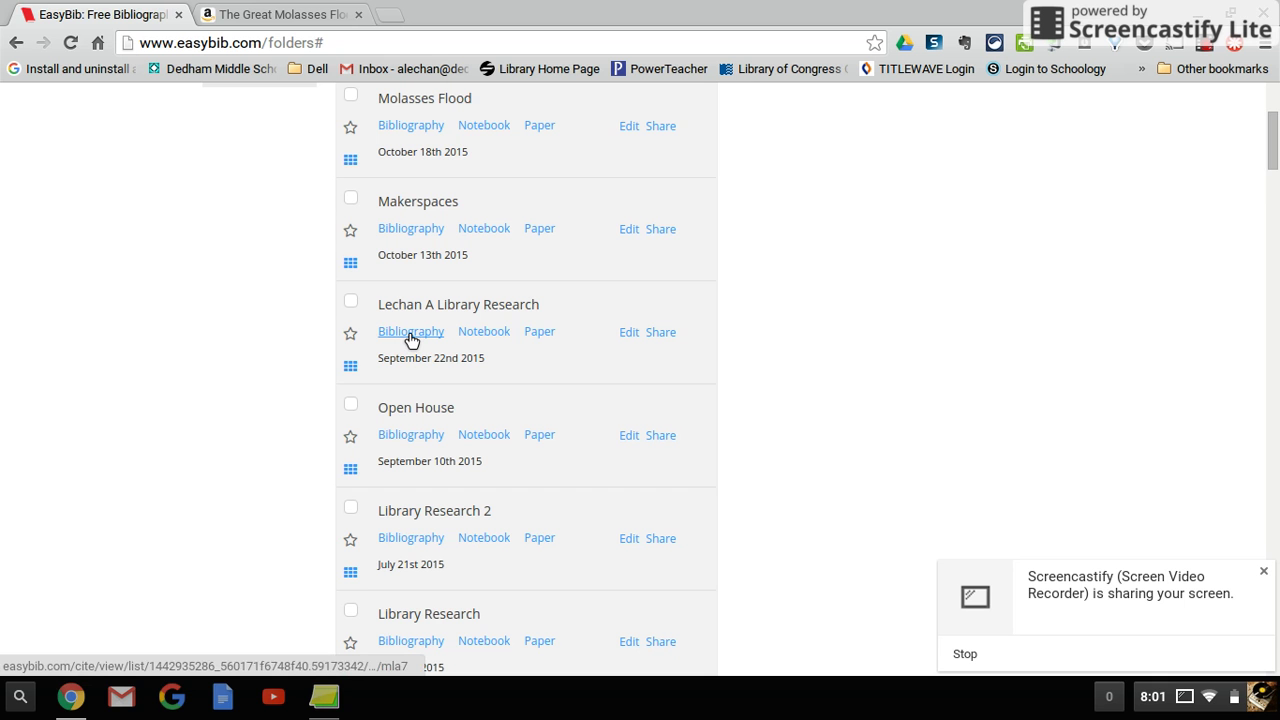
{"action": "left_click", "coordinate": [411, 332]}
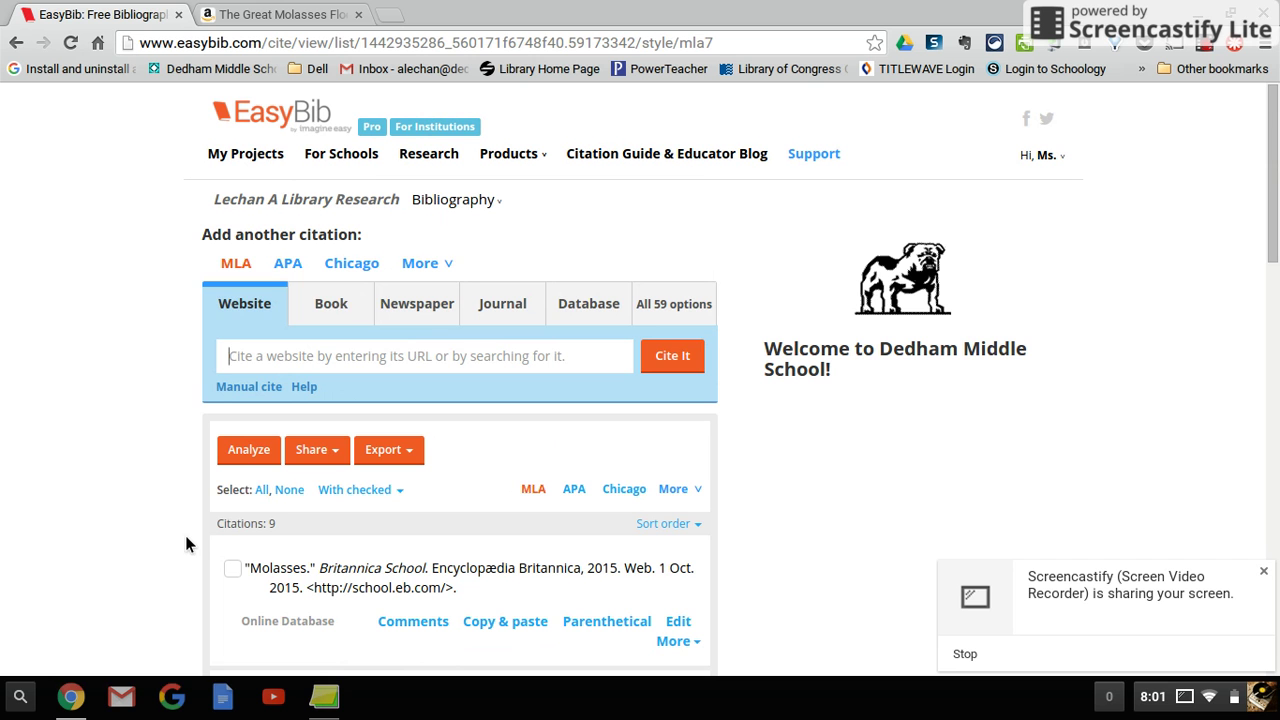
Step: Search for a book to cite in MLA style using the title "the great molasses flood"
{"action": "left_click", "coordinate": [345, 312]}
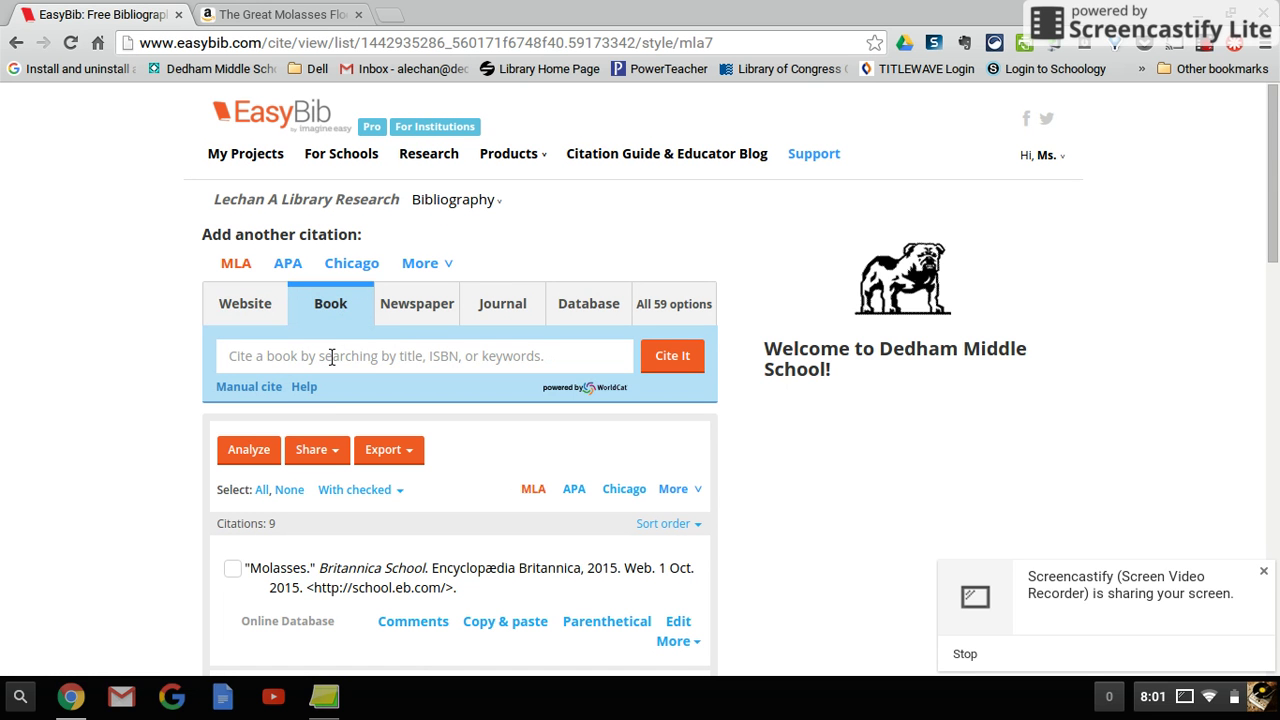
{"action": "left_click", "coordinate": [293, 14]}
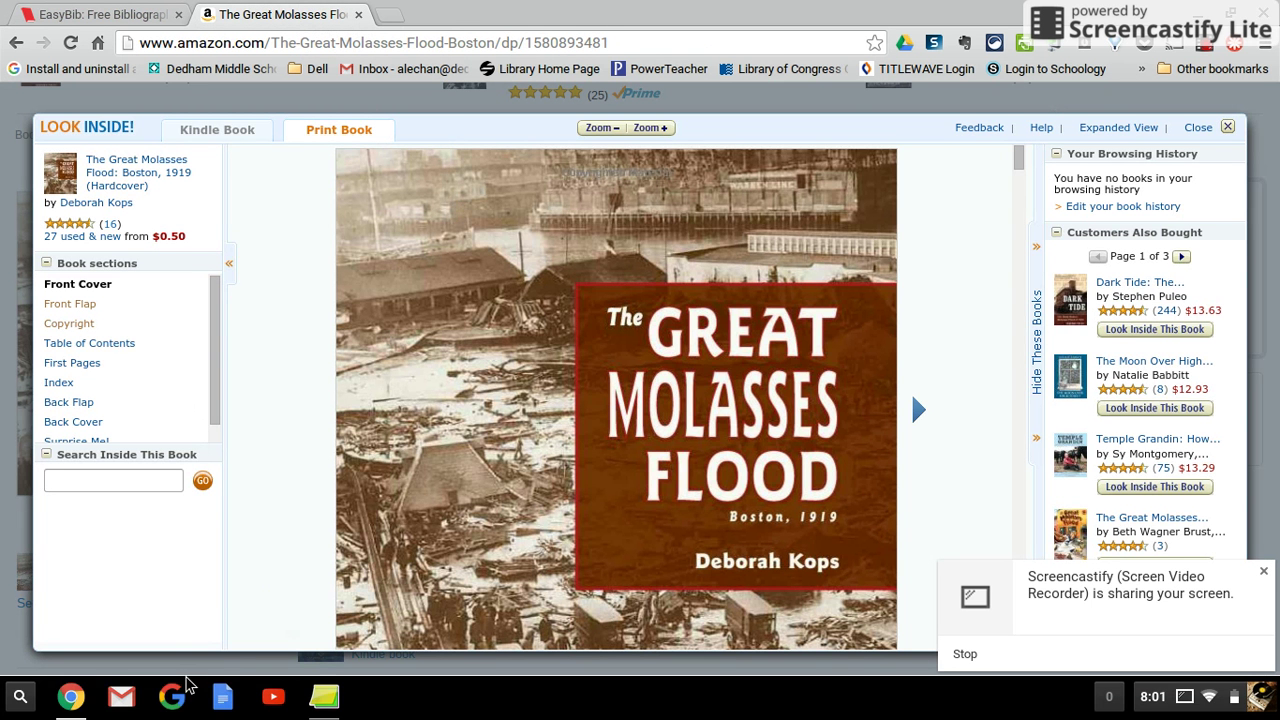
{"action": "left_click", "coordinate": [97, 12]}
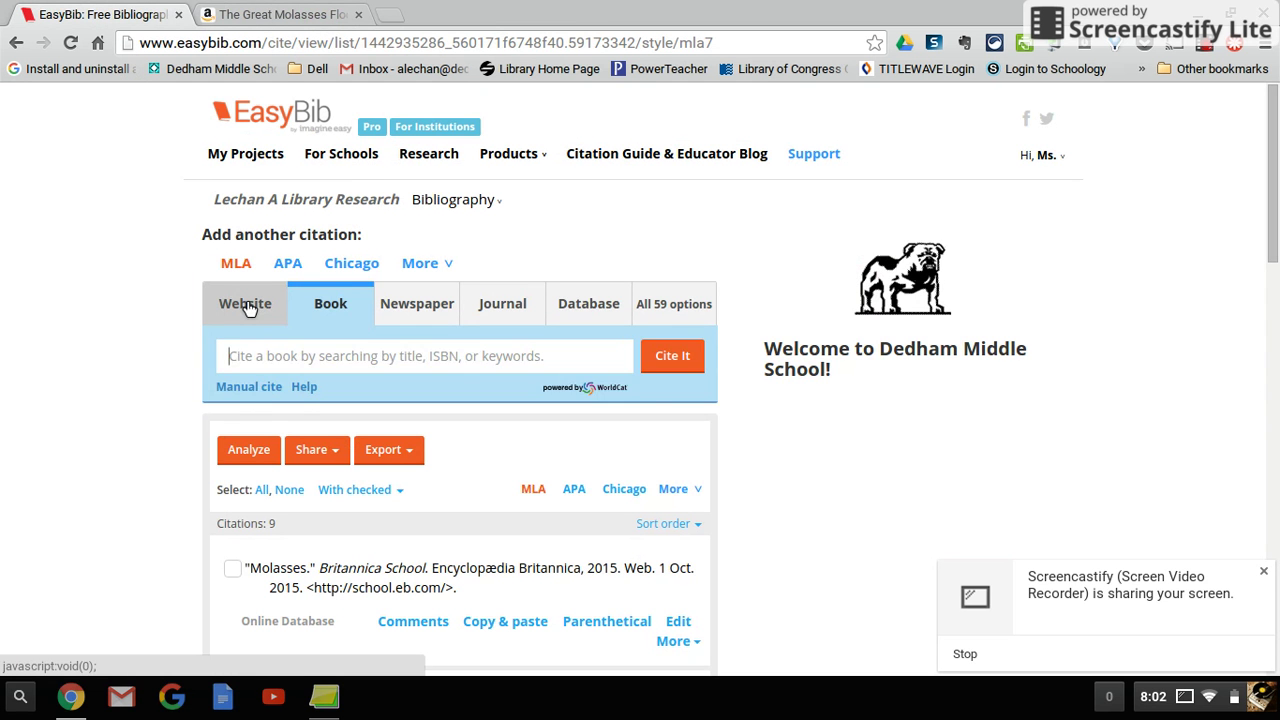
{"action": "type", "text": "the great"}
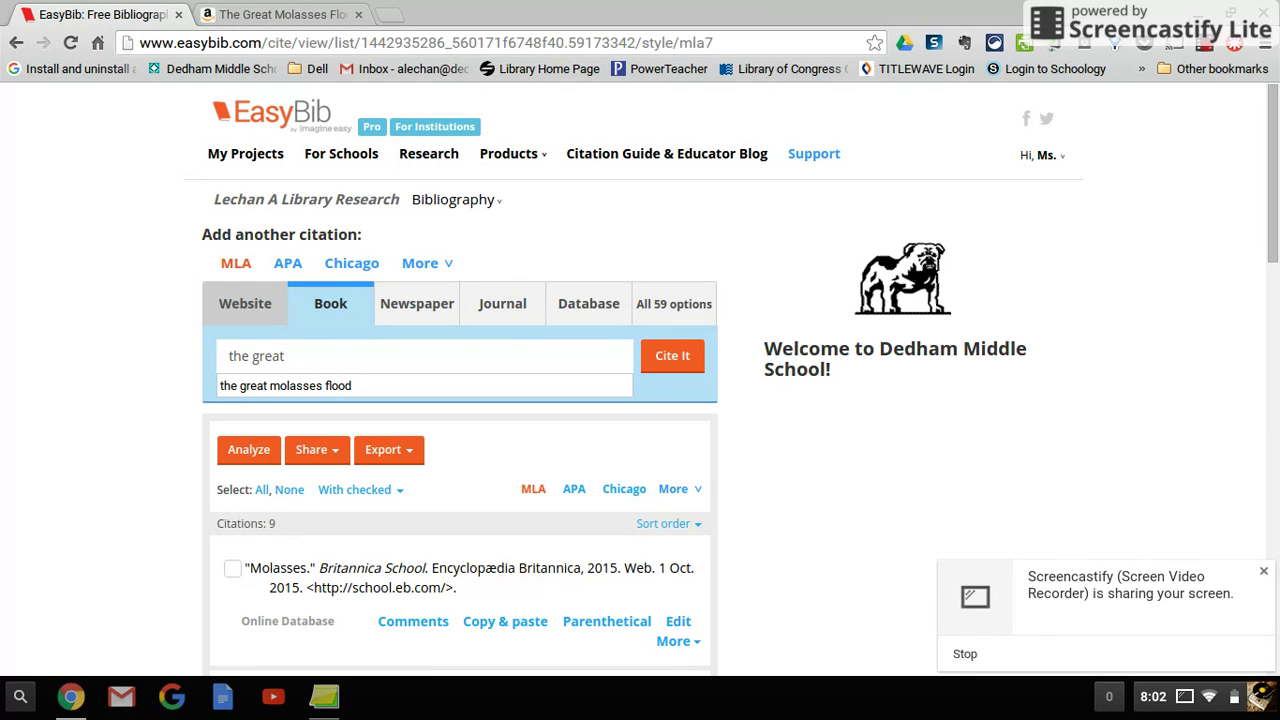
{"action": "type", "text": " molasses flood"}
{"action": "left_click", "coordinate": [678, 358]}
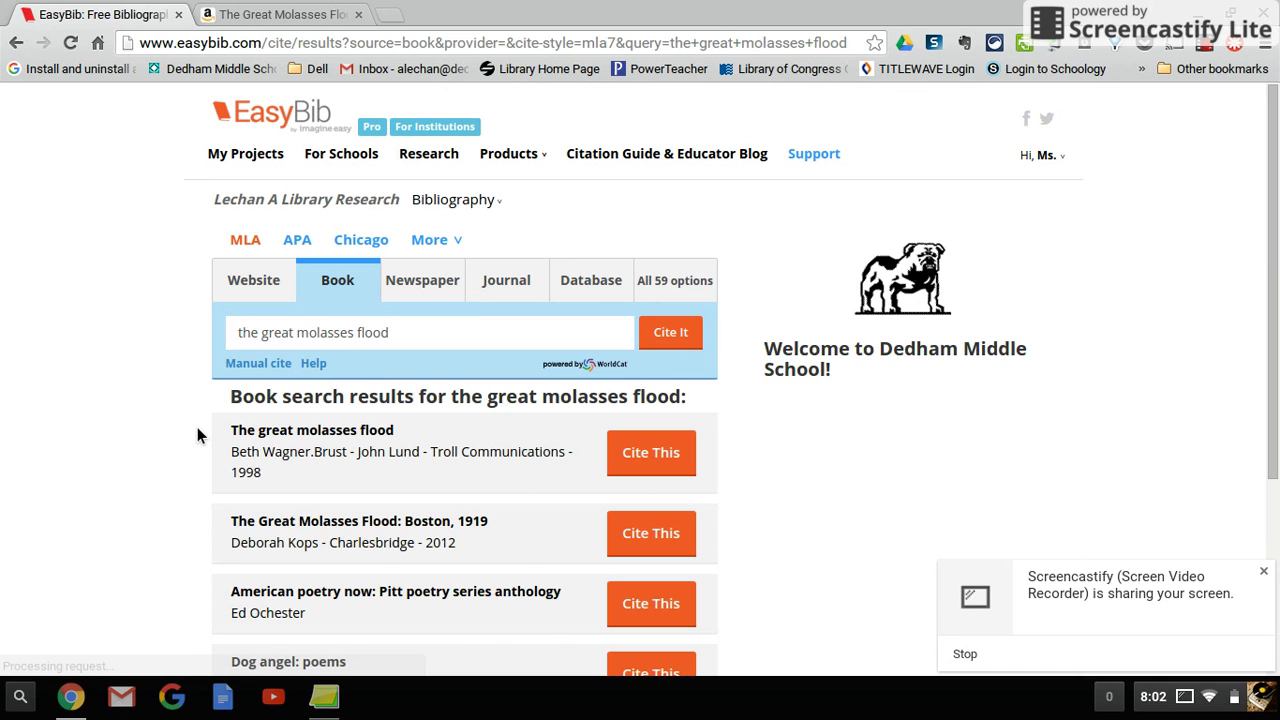
Step: Check the results against the book cover on Amazon and cite "The Great Molasses Flood: Boston, 1919" (Charlesbridge, 2012)
{"action": "scroll", "coordinate": [197, 435], "scroll_direction": "down", "scroll_amount": 3}
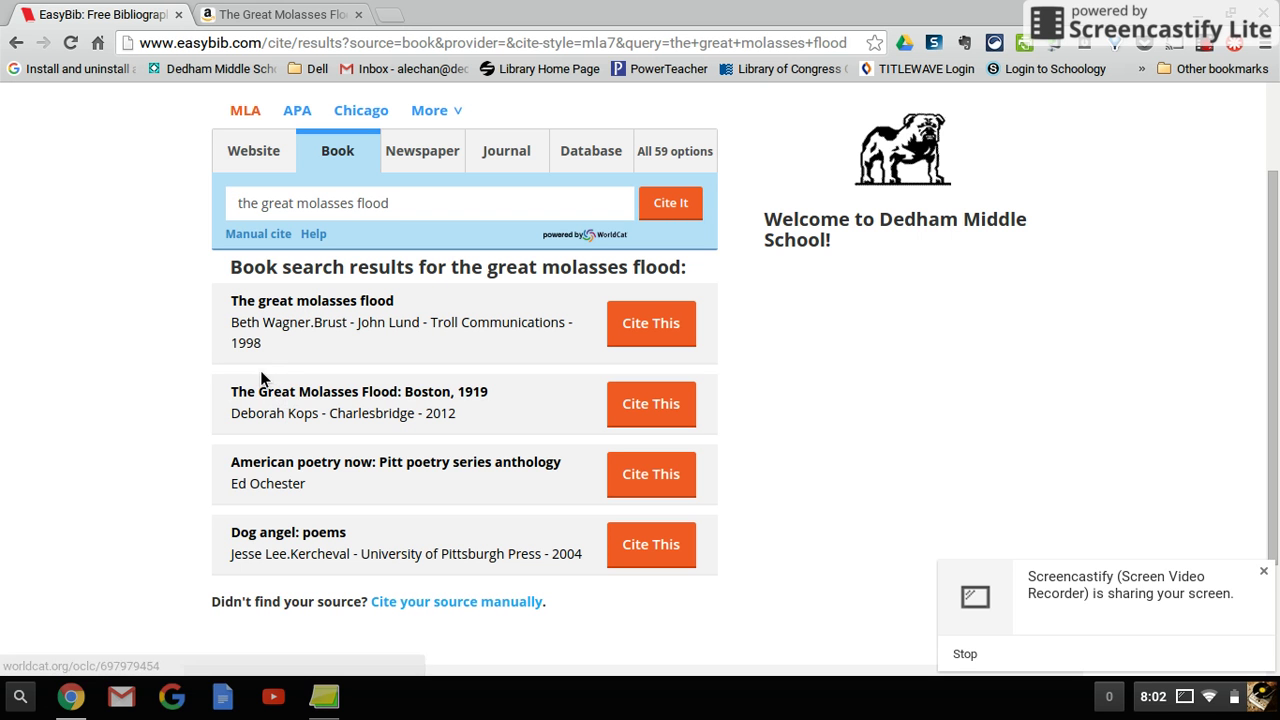
{"action": "left_click", "coordinate": [268, 18]}
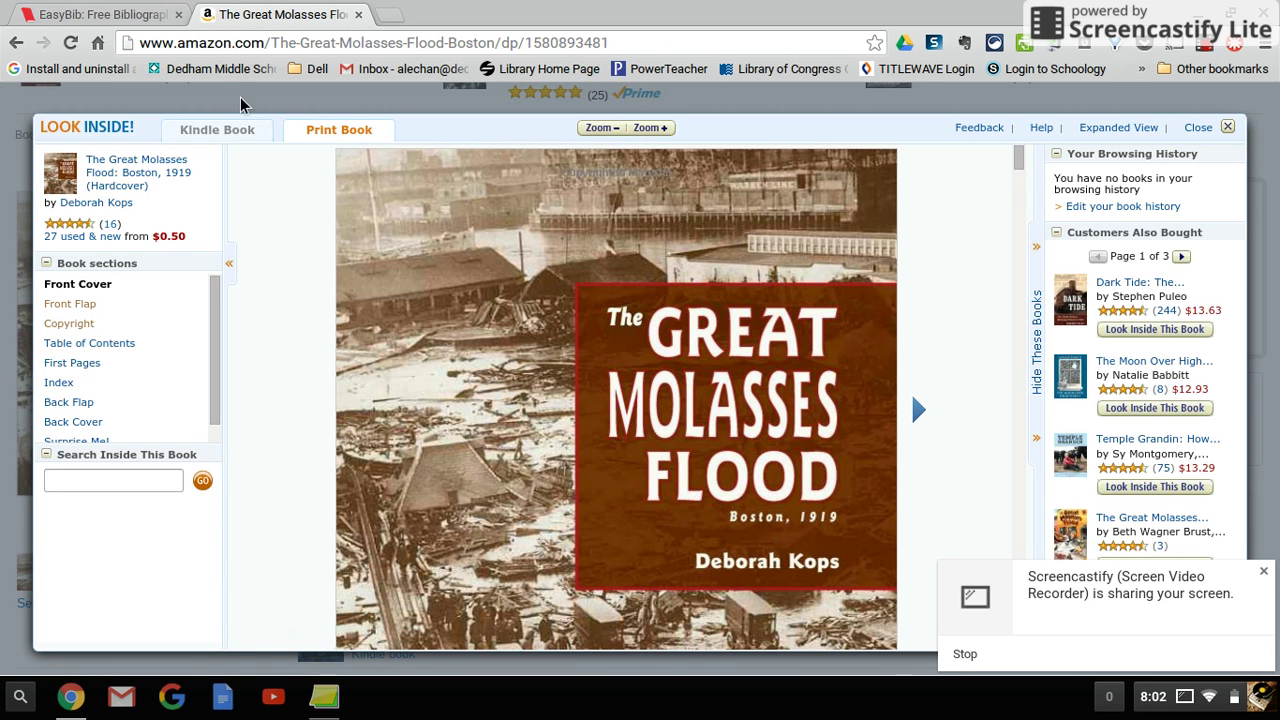
{"action": "left_click", "coordinate": [137, 22]}
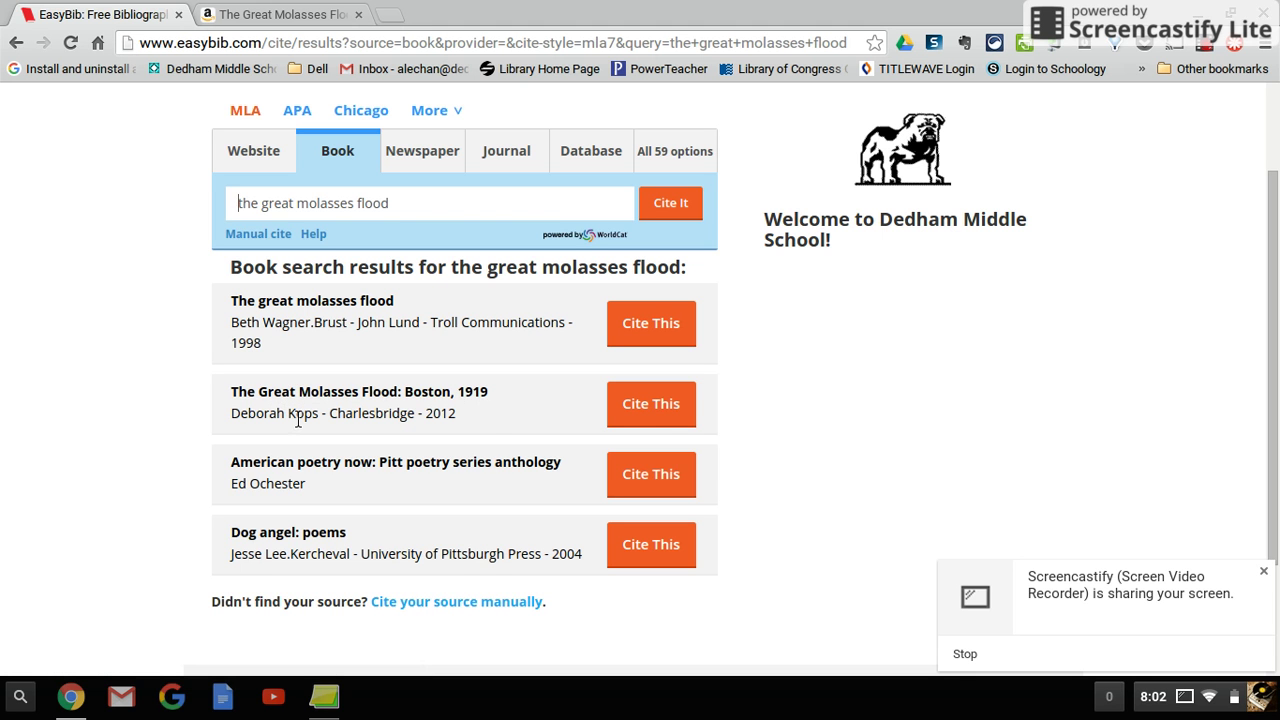
{"action": "left_click", "coordinate": [661, 414]}
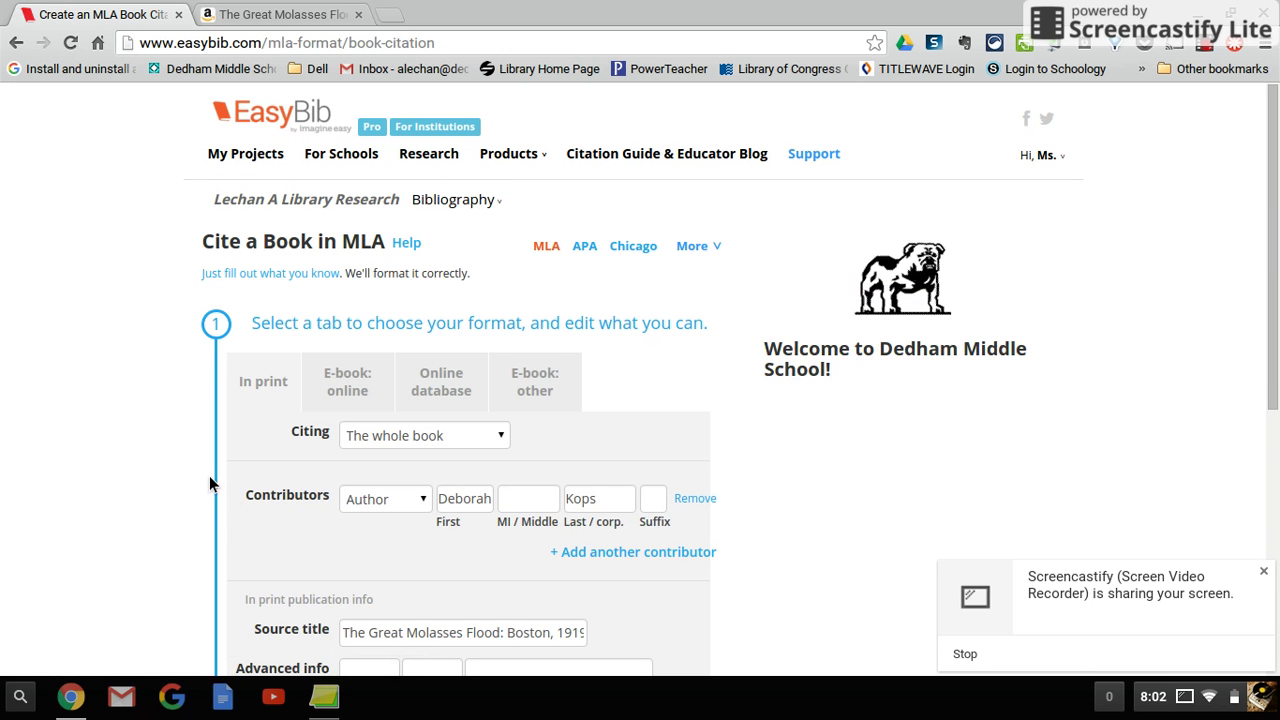
Step: Review the citation form's contributor, source title and volume, edition and series fields, comparing the title with the Amazon book cover
{"action": "scroll", "coordinate": [209, 475], "scroll_direction": "down", "scroll_amount": 1}
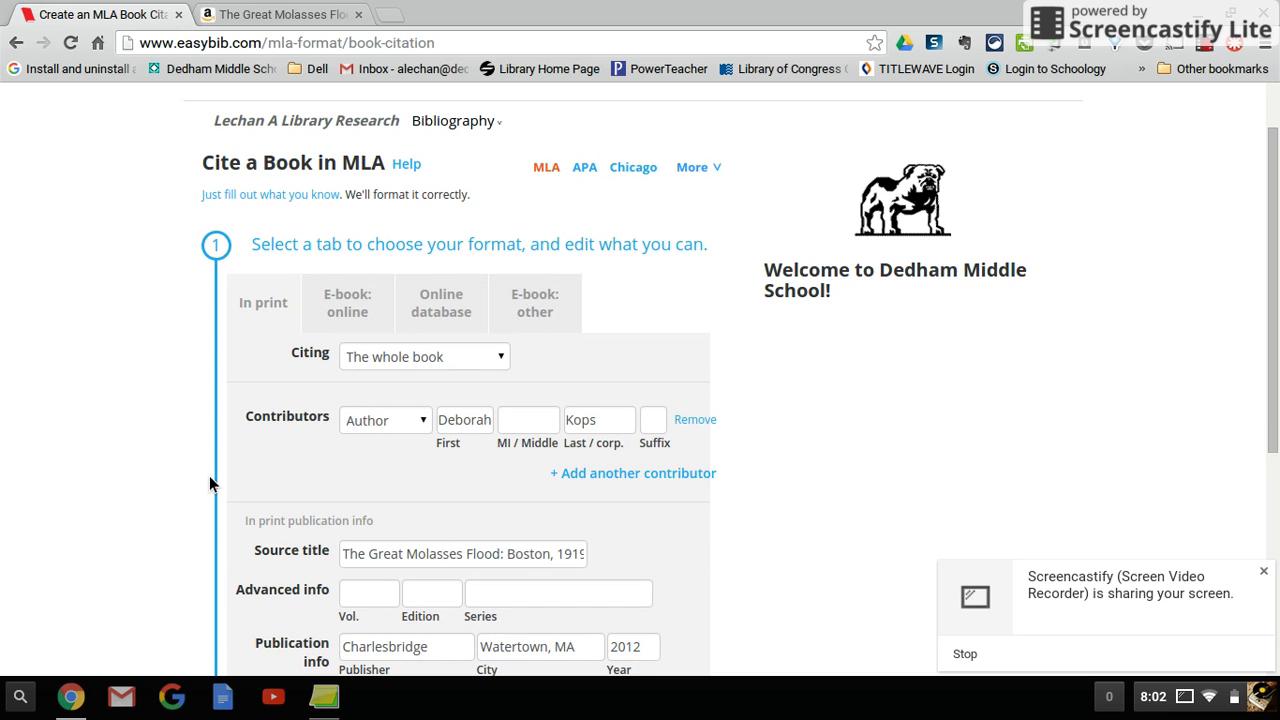
{"action": "scroll", "coordinate": [209, 475], "scroll_direction": "down", "scroll_amount": 2}
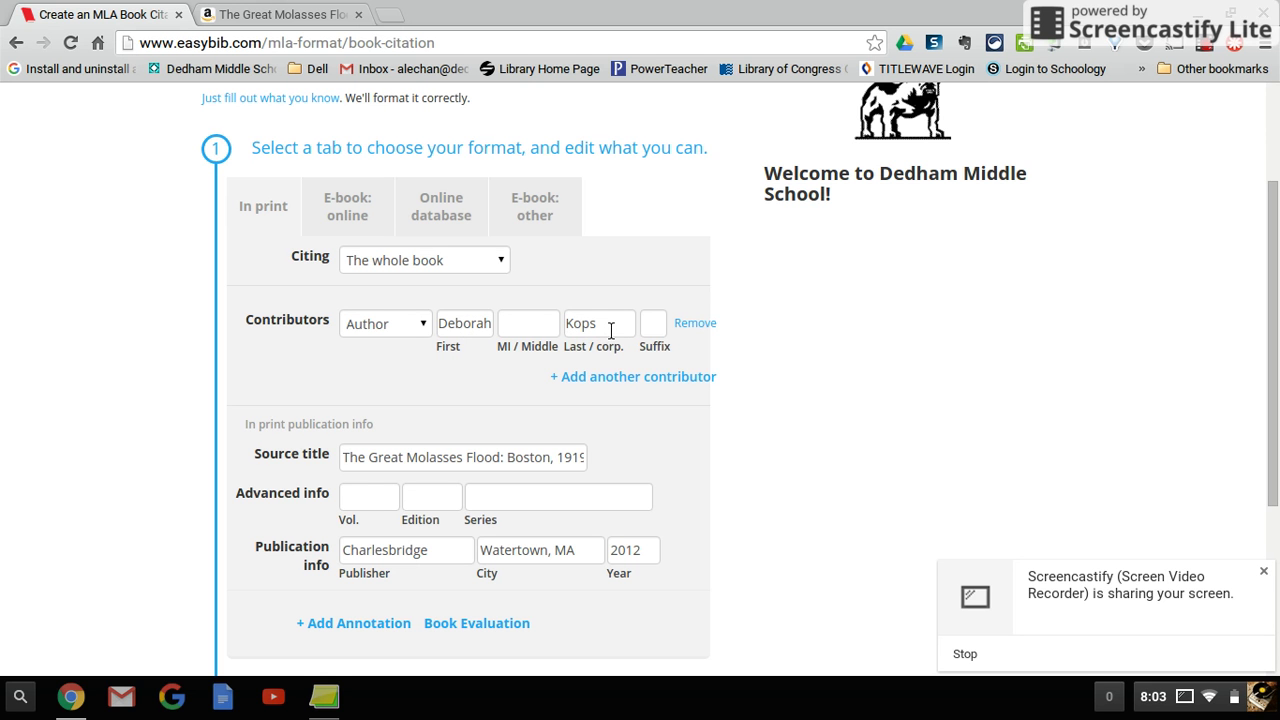
{"action": "scroll", "coordinate": [497, 397], "scroll_direction": "up", "scroll_amount": 1}
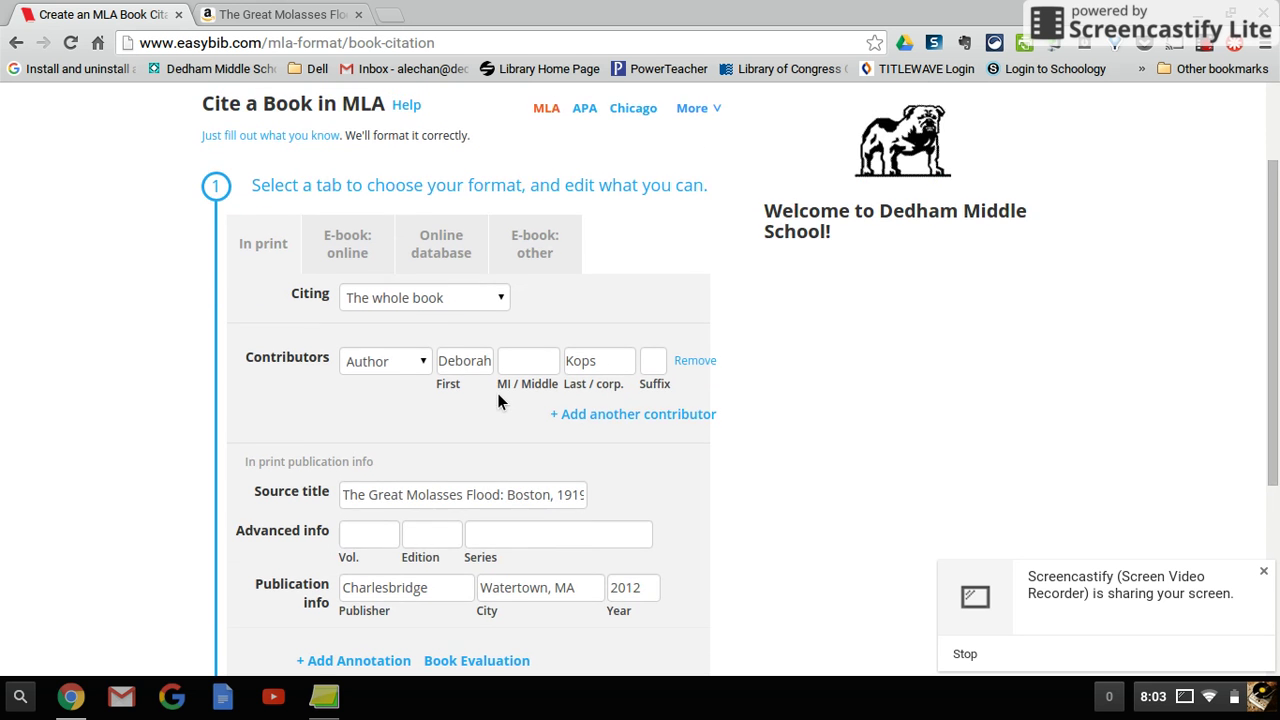
{"action": "scroll", "coordinate": [497, 397], "scroll_direction": "down", "scroll_amount": 2}
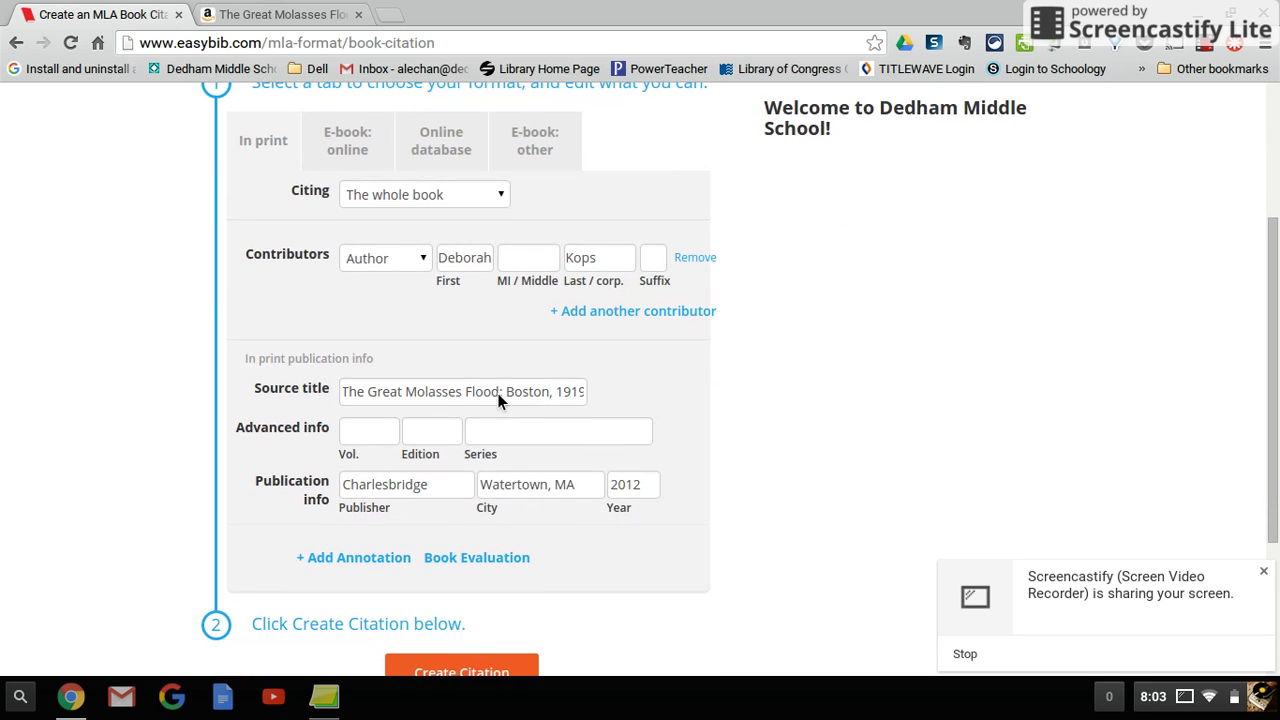
{"action": "left_click", "coordinate": [292, 16]}
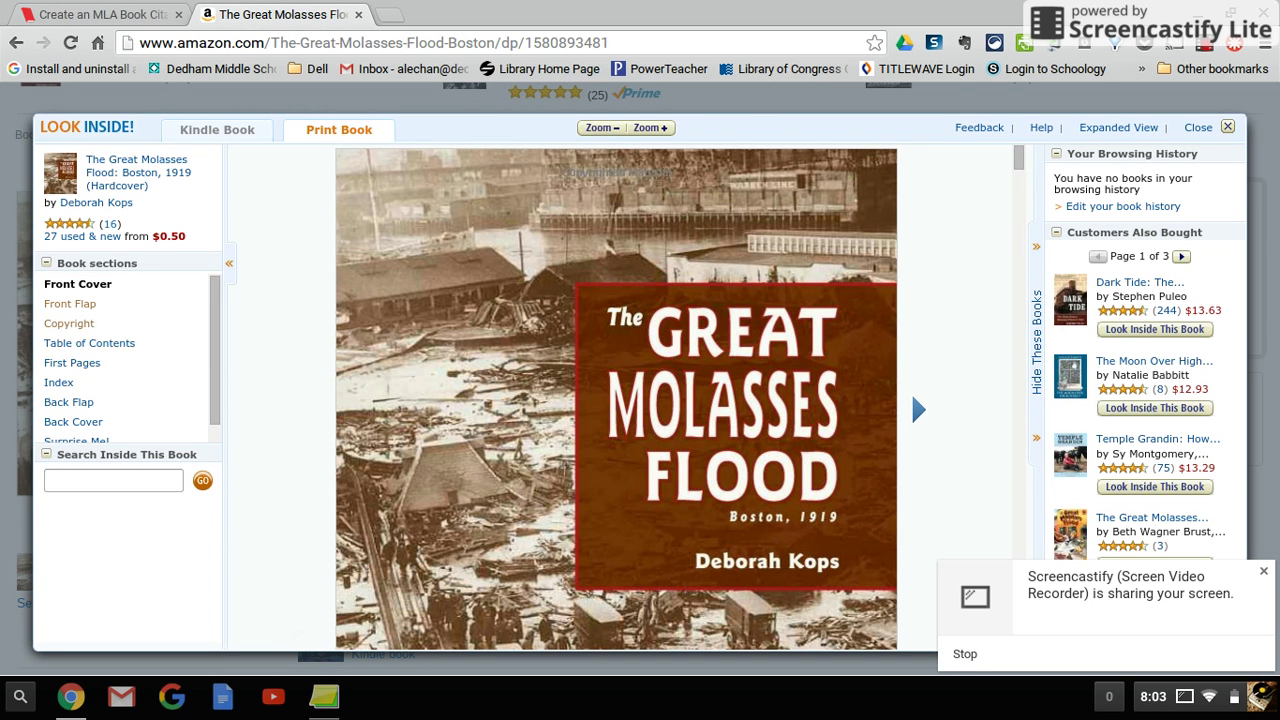
{"action": "left_click", "coordinate": [128, 16]}
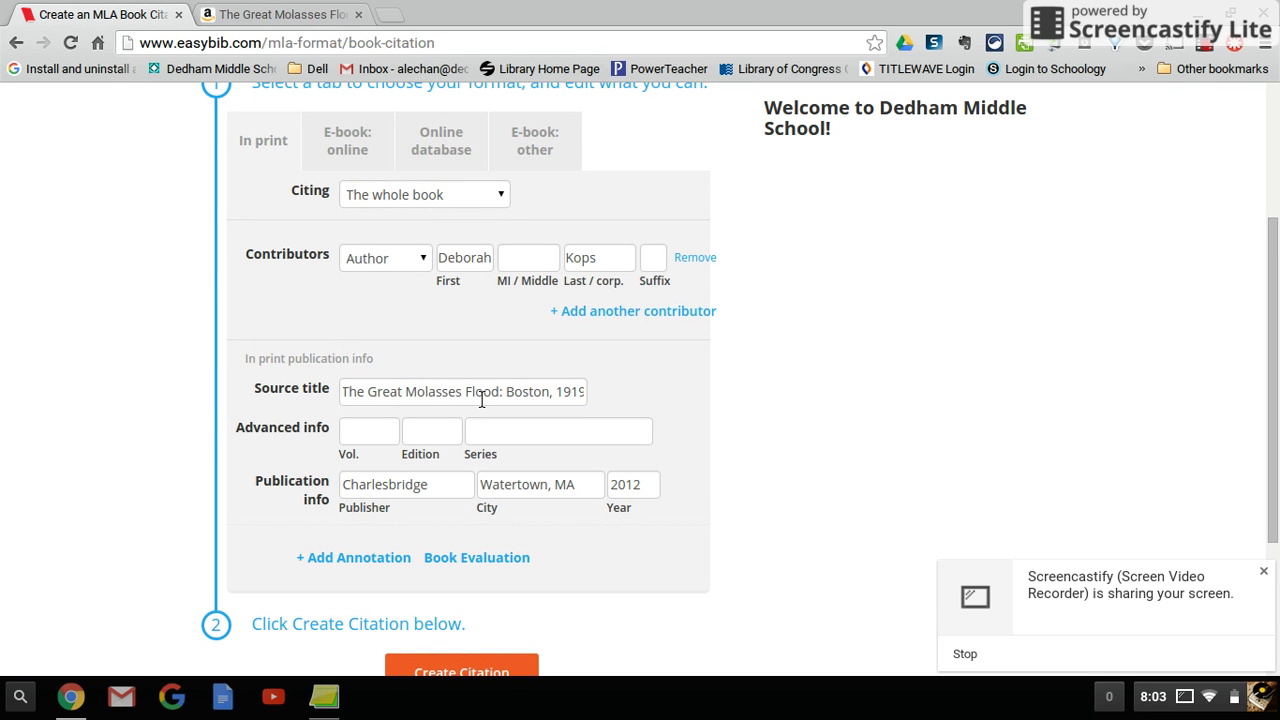
{"action": "left_click_drag", "start_coordinate": [507, 392], "coordinate": [592, 384]}
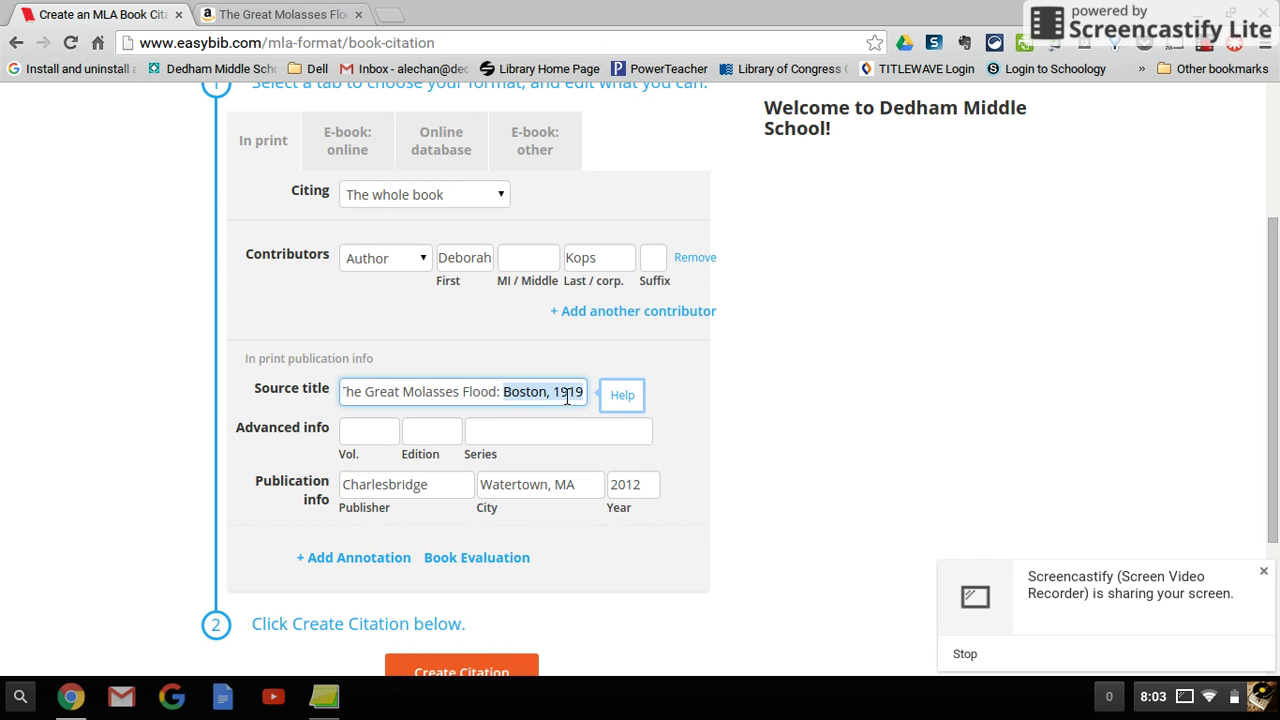
{"action": "left_click", "coordinate": [291, 439]}
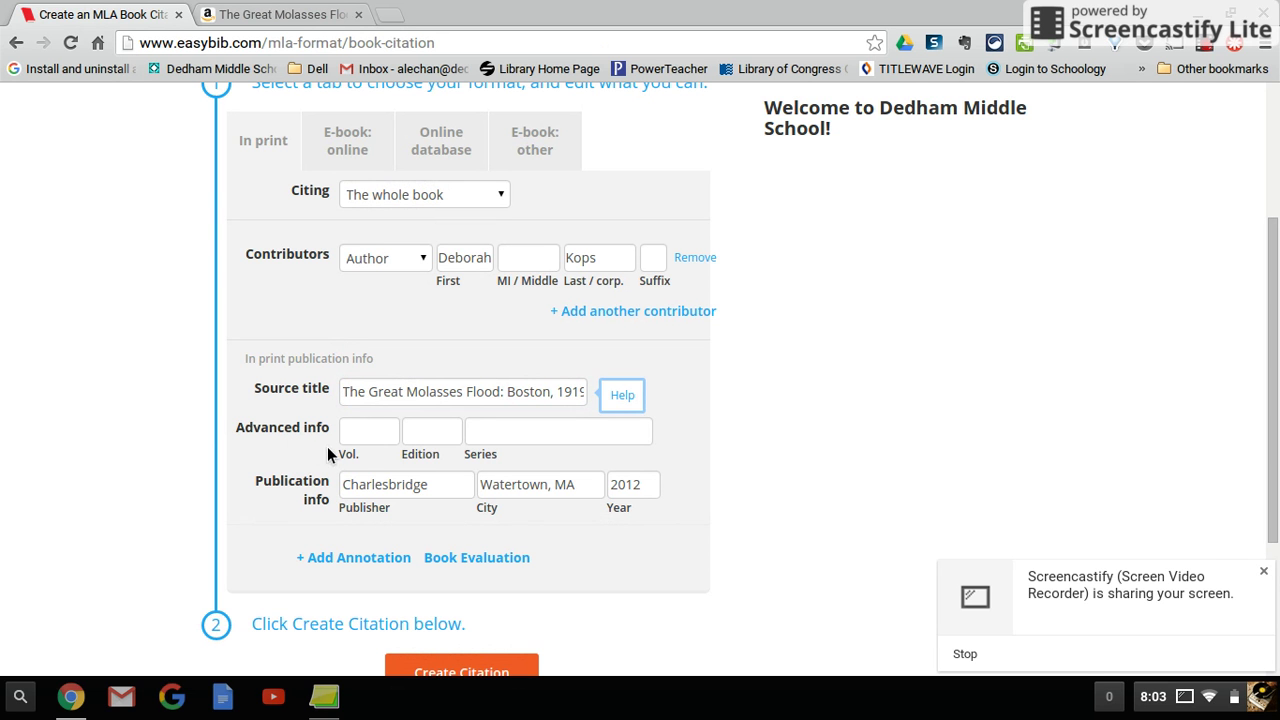
{"action": "left_click", "coordinate": [362, 425]}
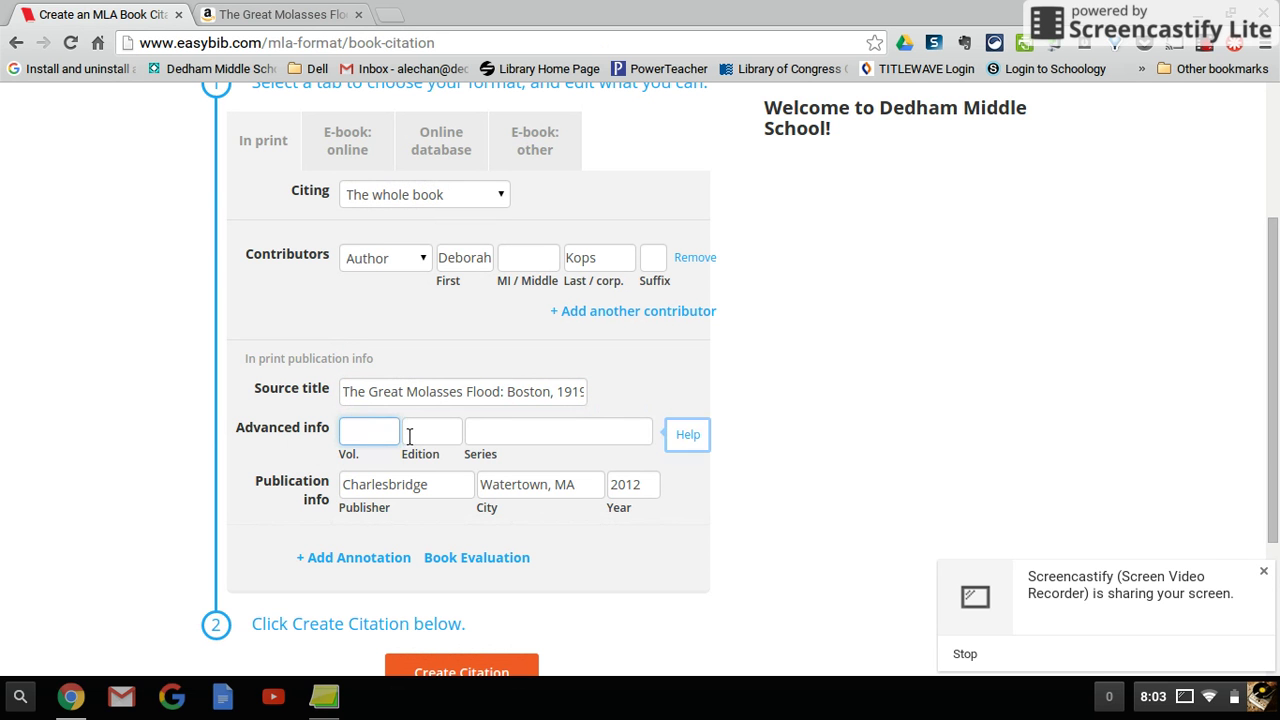
{"action": "left_click", "coordinate": [423, 430]}
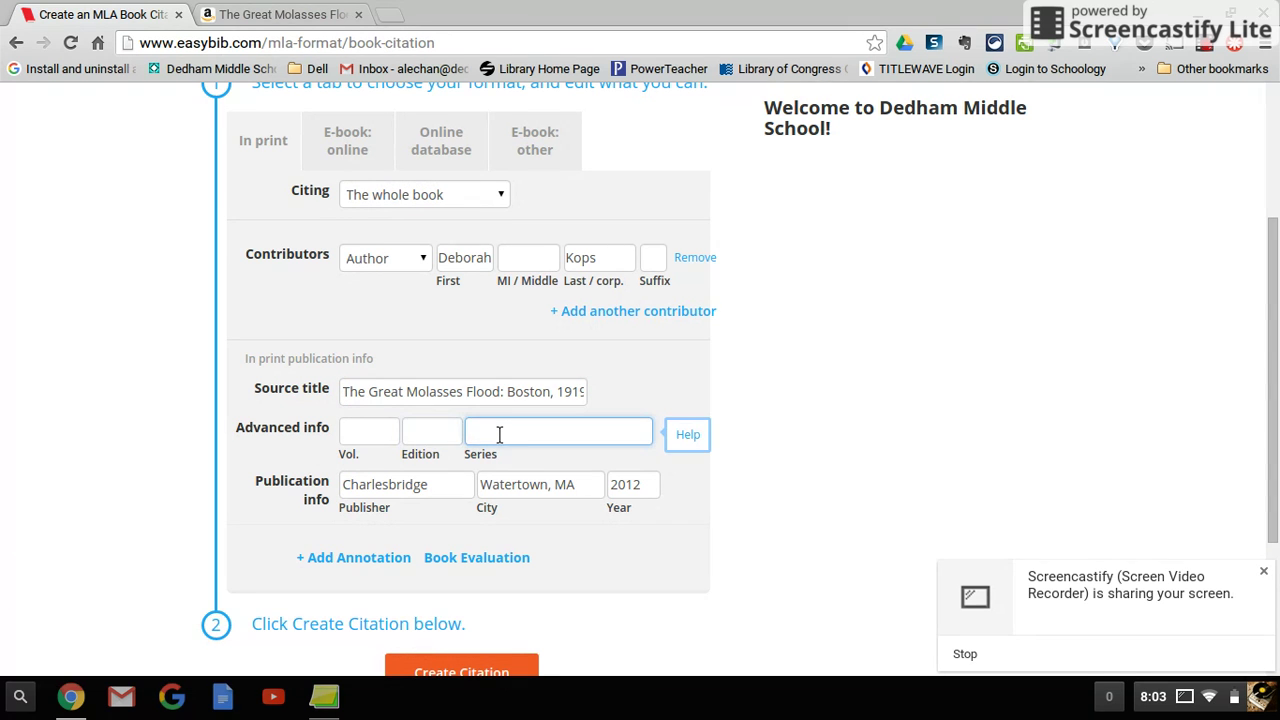
Step: Page through the Amazon book preview to the title page and copyright page, and examine the publisher, city and copyright year
{"action": "left_click", "coordinate": [265, 15]}
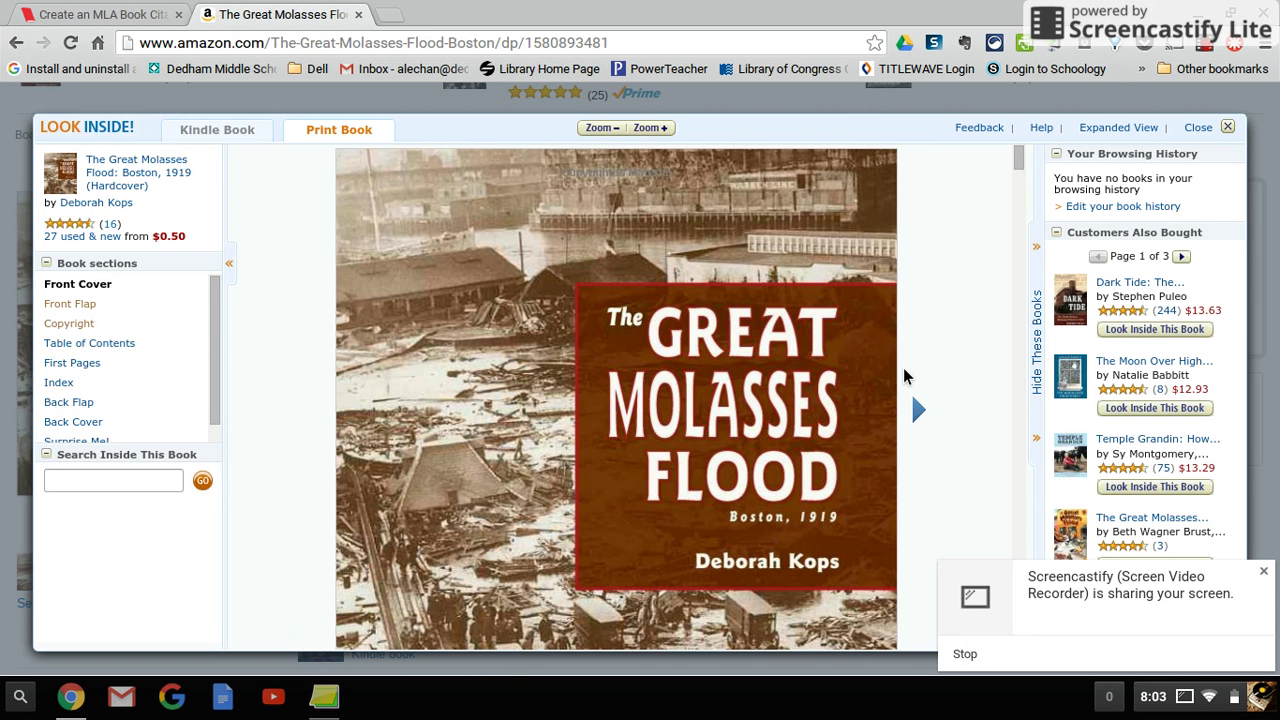
{"action": "left_click", "coordinate": [919, 410]}
{"action": "left_click", "coordinate": [919, 410]}
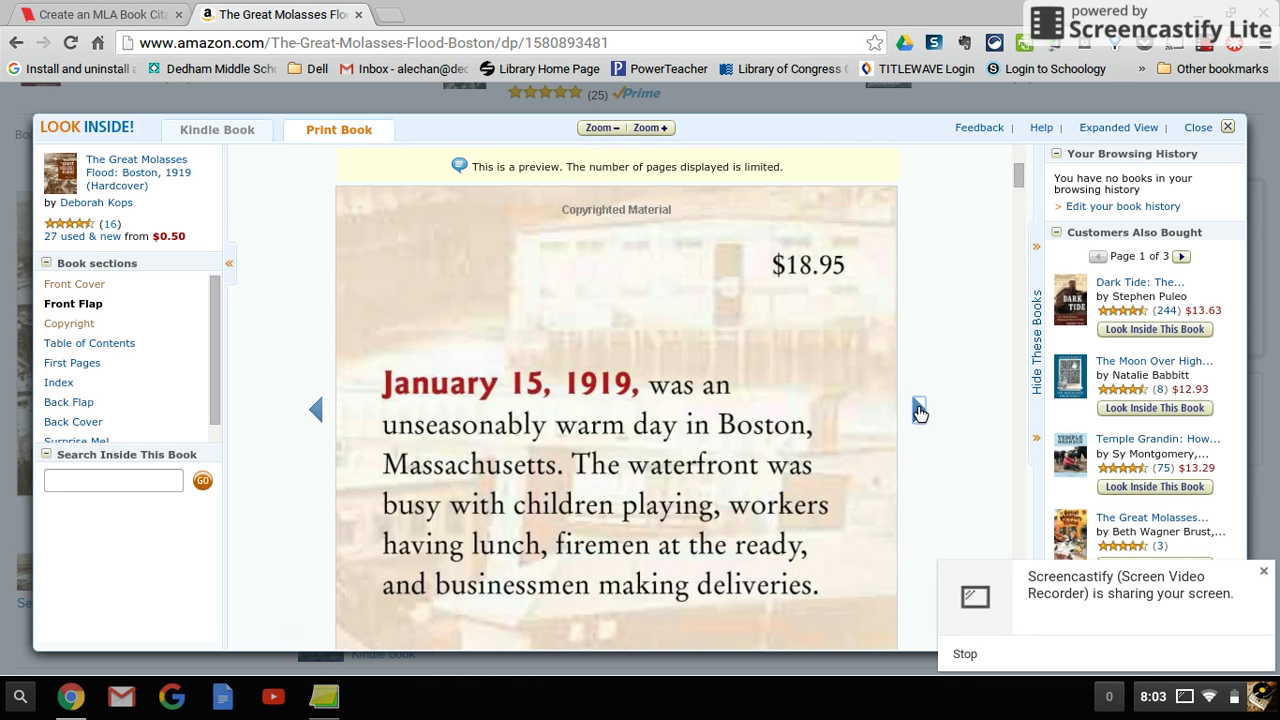
{"action": "scroll", "coordinate": [919, 459], "scroll_direction": "down", "scroll_amount": 2}
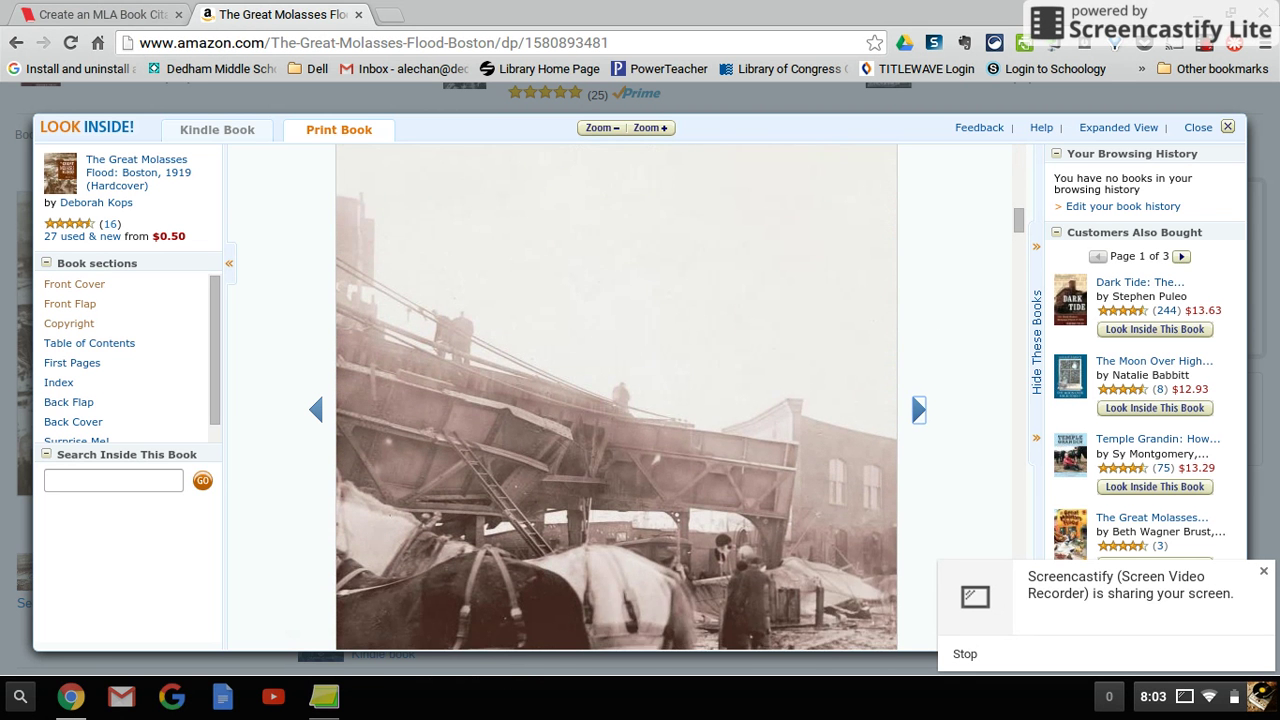
{"action": "left_click", "coordinate": [919, 412]}
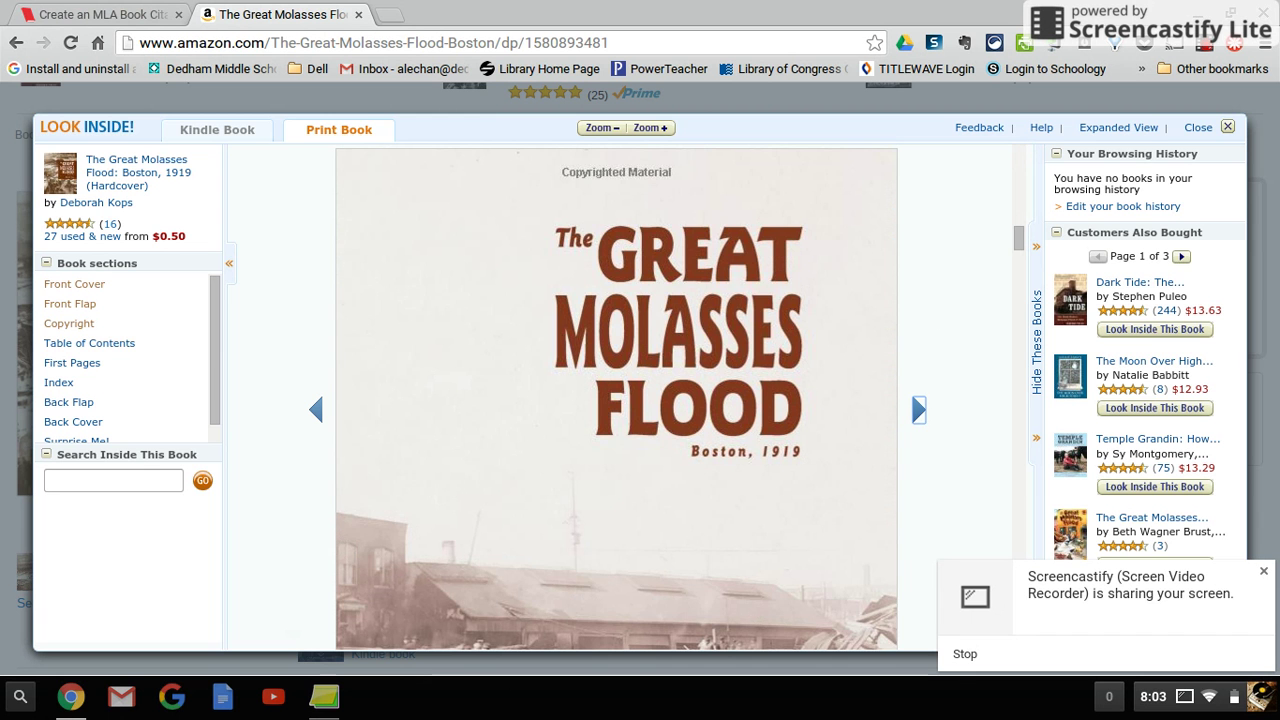
{"action": "scroll", "coordinate": [616, 400], "scroll_direction": "down", "scroll_amount": 3}
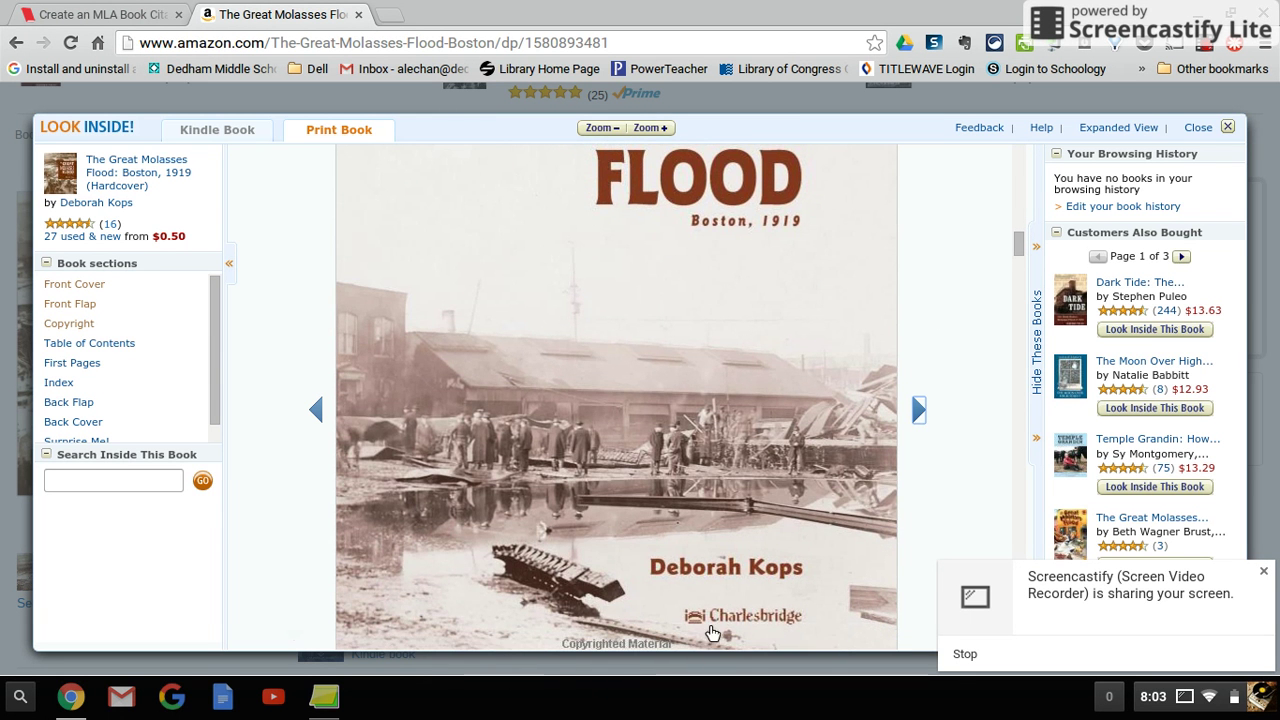
{"action": "left_click", "coordinate": [919, 413]}
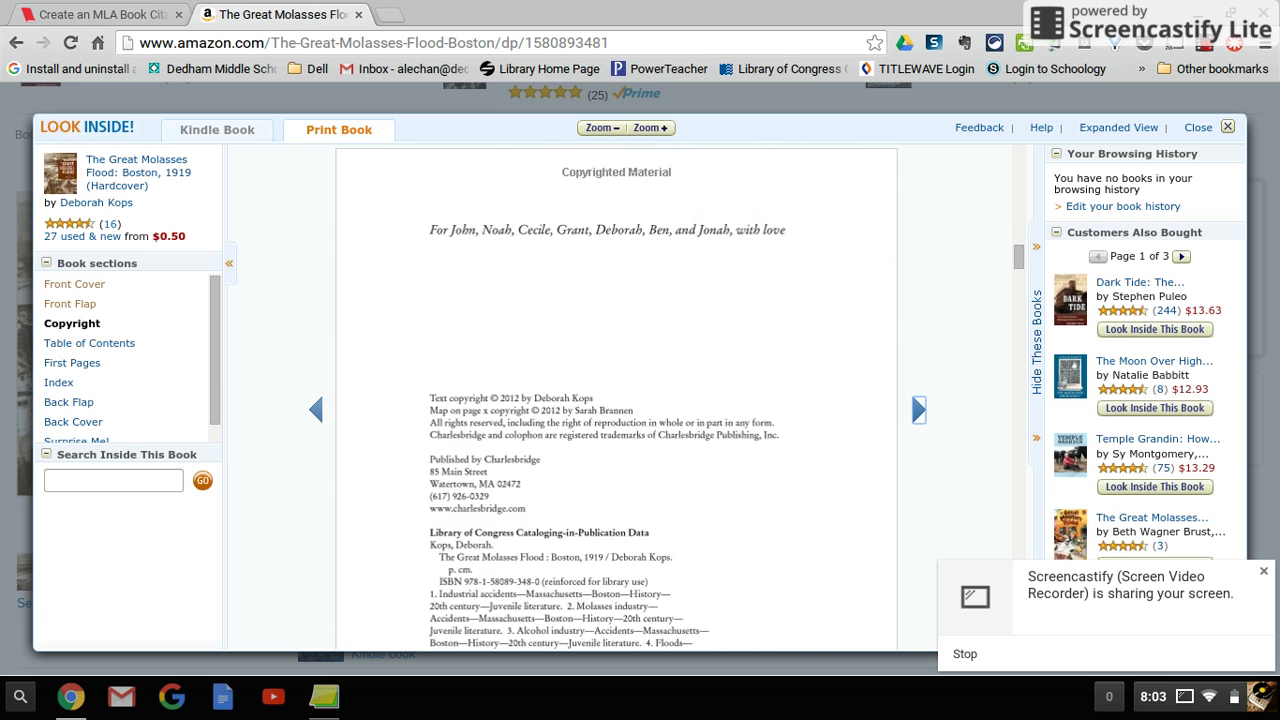
{"action": "scroll", "coordinate": [919, 420], "scroll_direction": "down", "scroll_amount": 2}
{"action": "scroll", "coordinate": [616, 397], "scroll_direction": "down", "scroll_amount": 2}
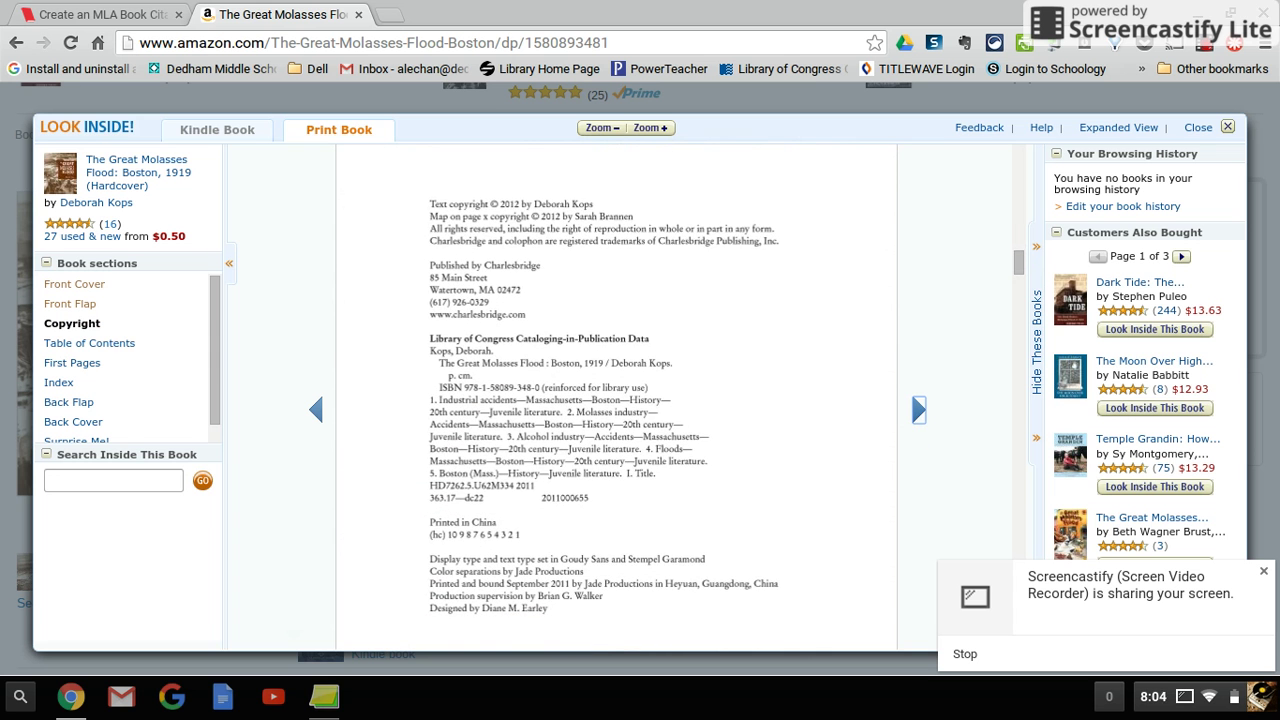
{"action": "scroll", "coordinate": [616, 397], "scroll_direction": "down", "scroll_amount": 1}
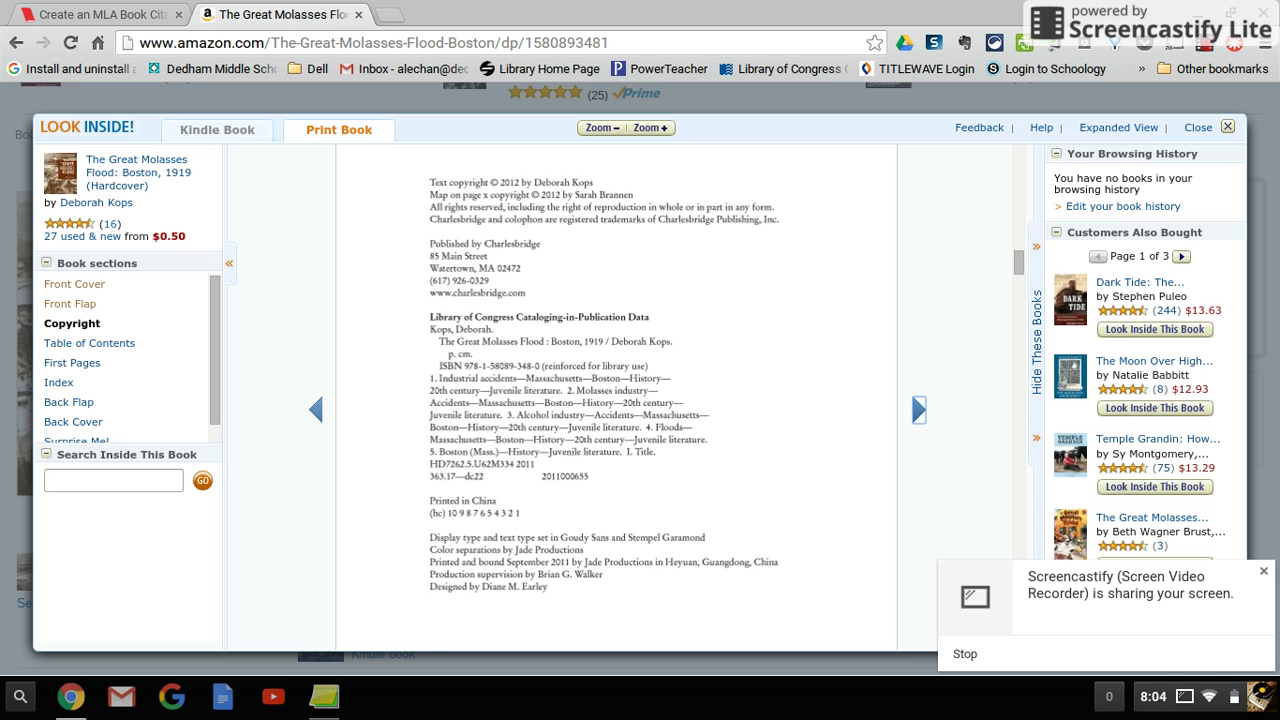
{"action": "scroll", "coordinate": [616, 397], "scroll_direction": "up", "scroll_amount": 1}
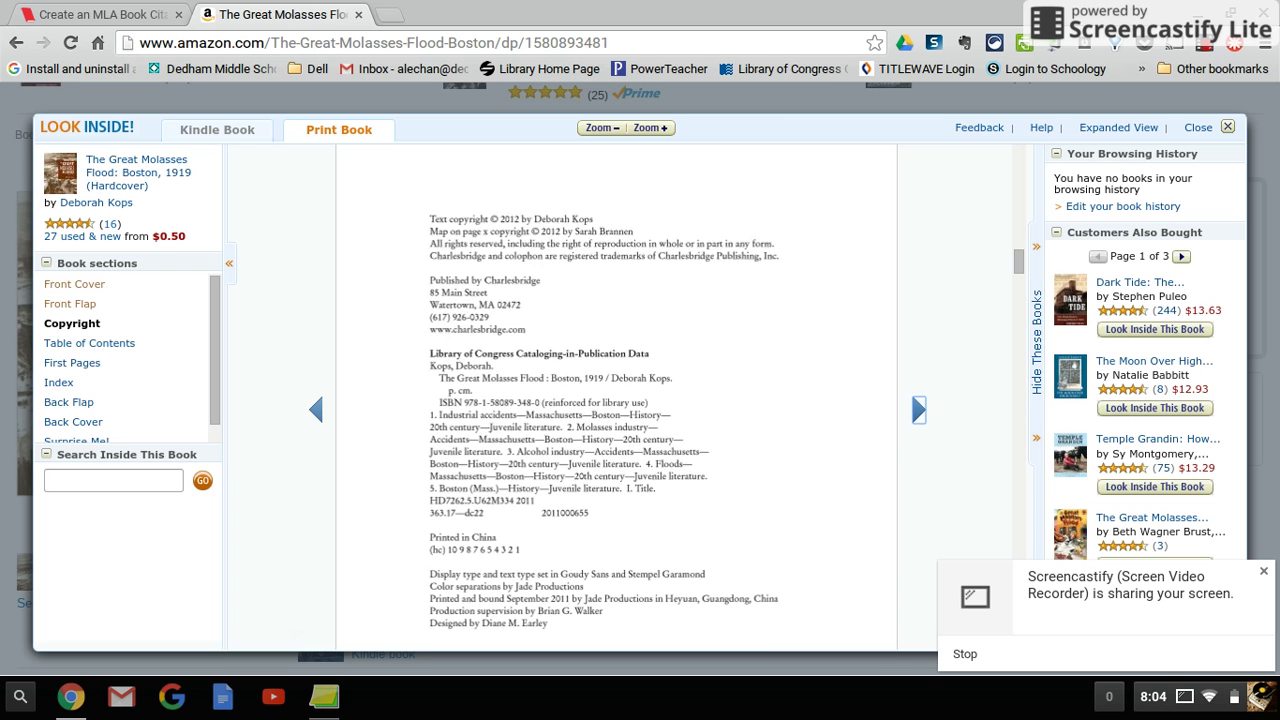
Step: Review the citation form's edition field and compare its publisher with the title page in the Amazon book preview
{"action": "left_click", "coordinate": [122, 18]}
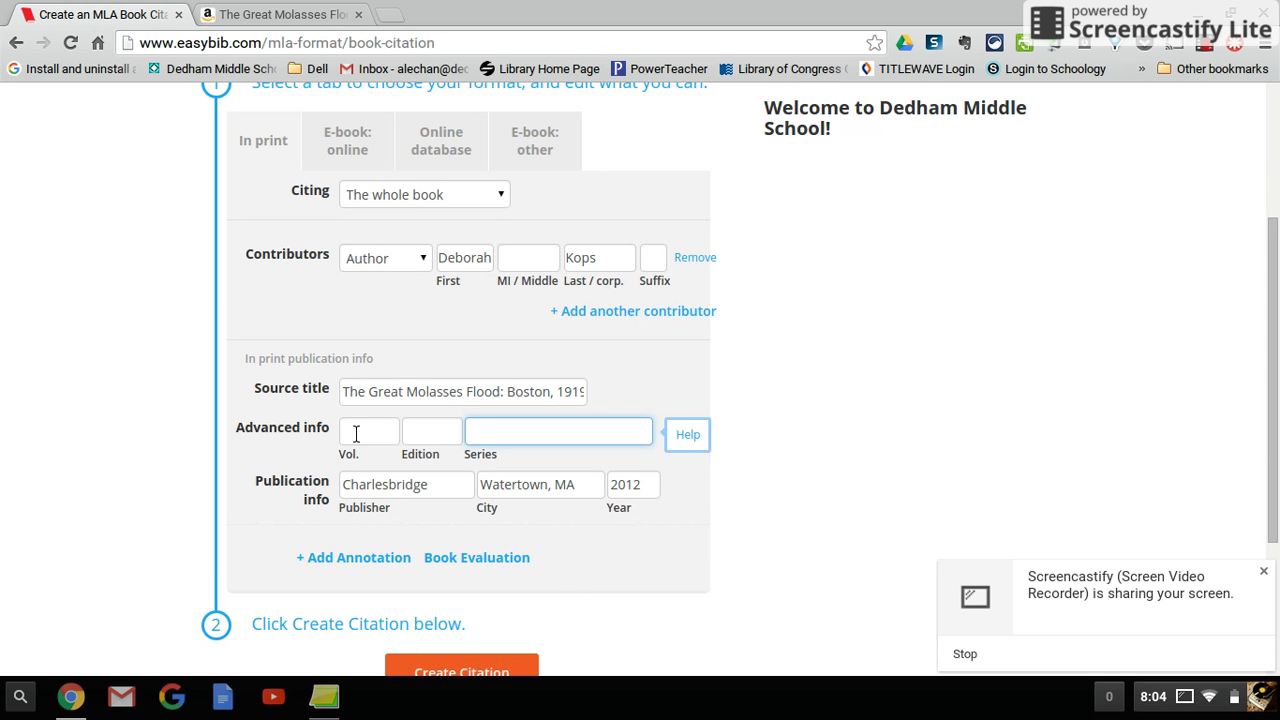
{"action": "left_click", "coordinate": [406, 433]}
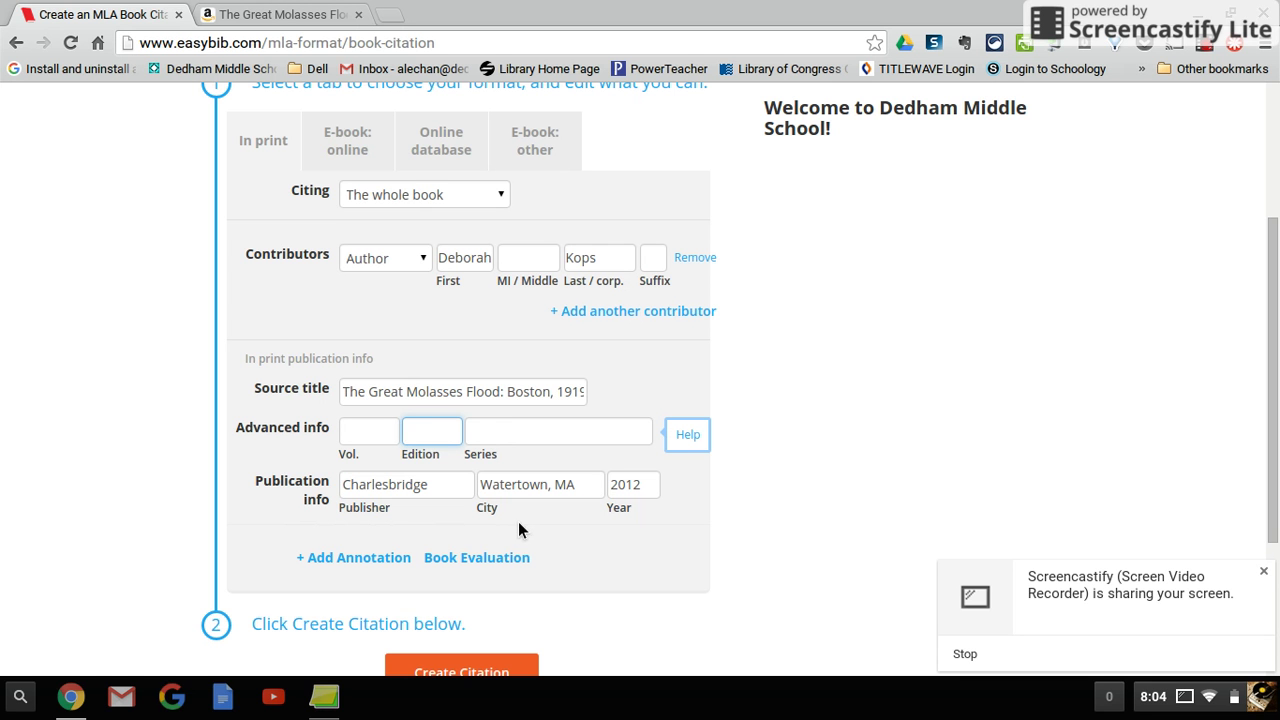
{"action": "left_click", "coordinate": [302, 14]}
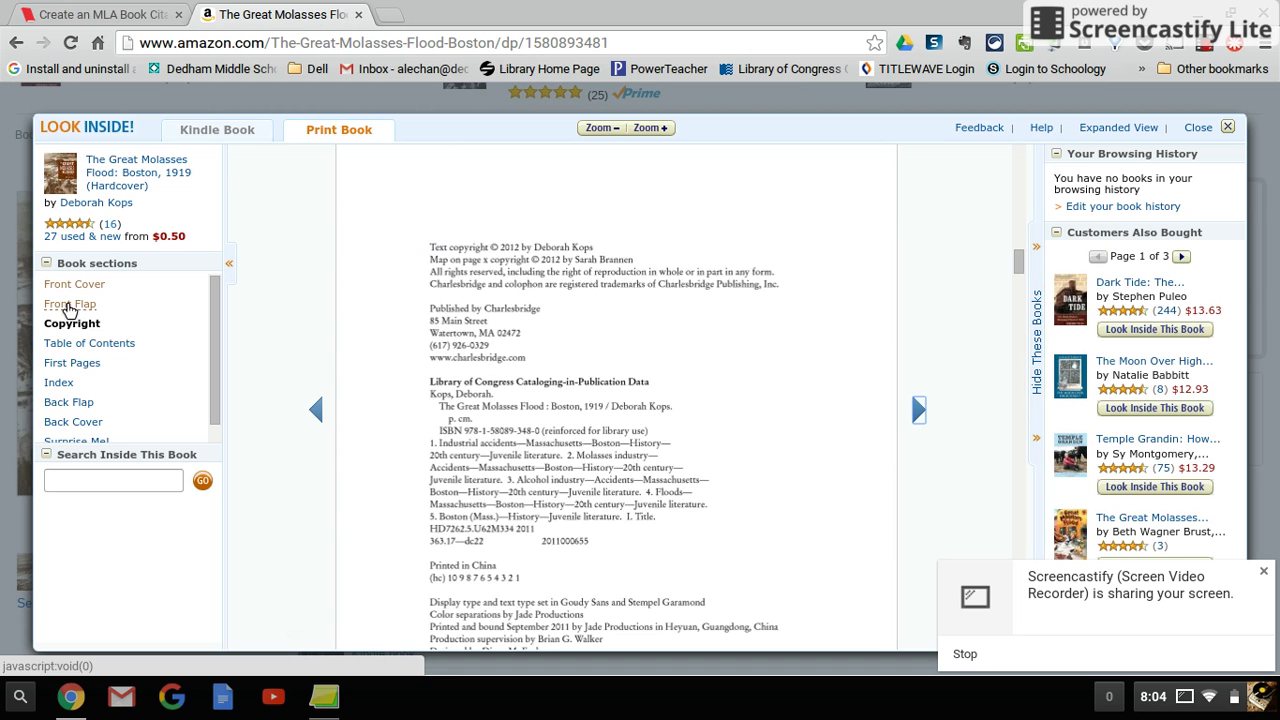
{"action": "left_click", "coordinate": [70, 305]}
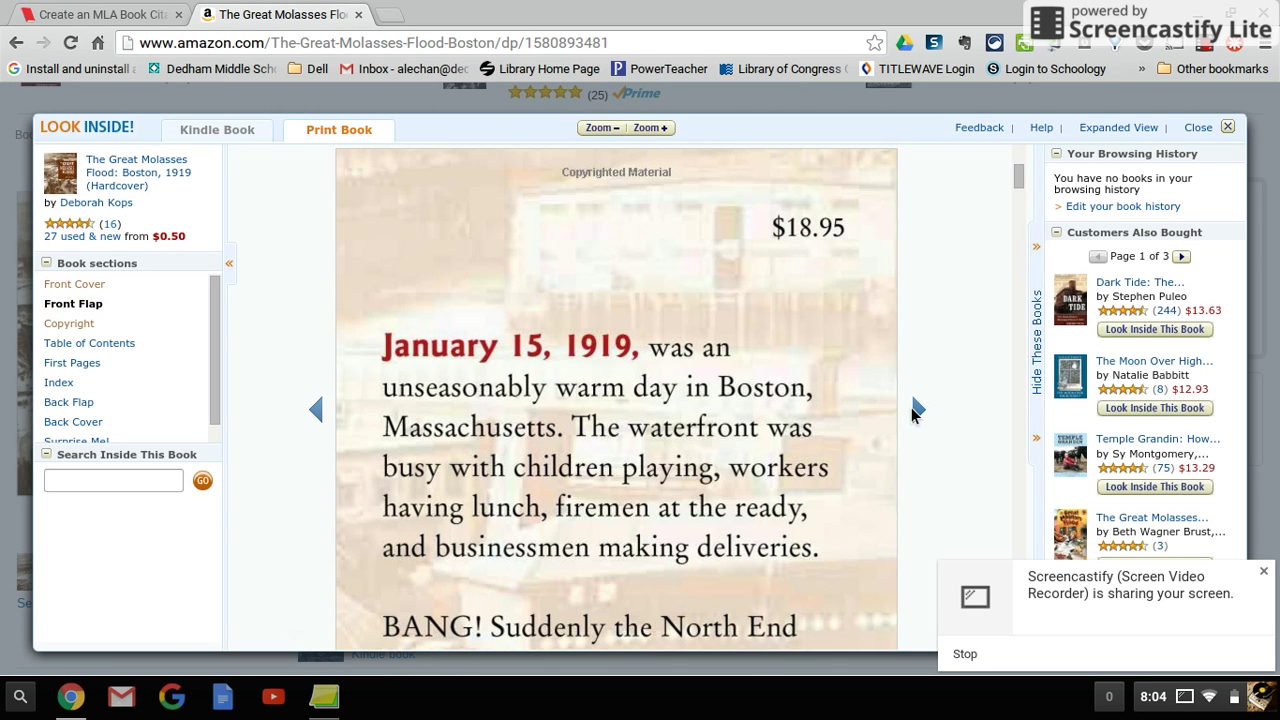
{"action": "left_click", "coordinate": [911, 407]}
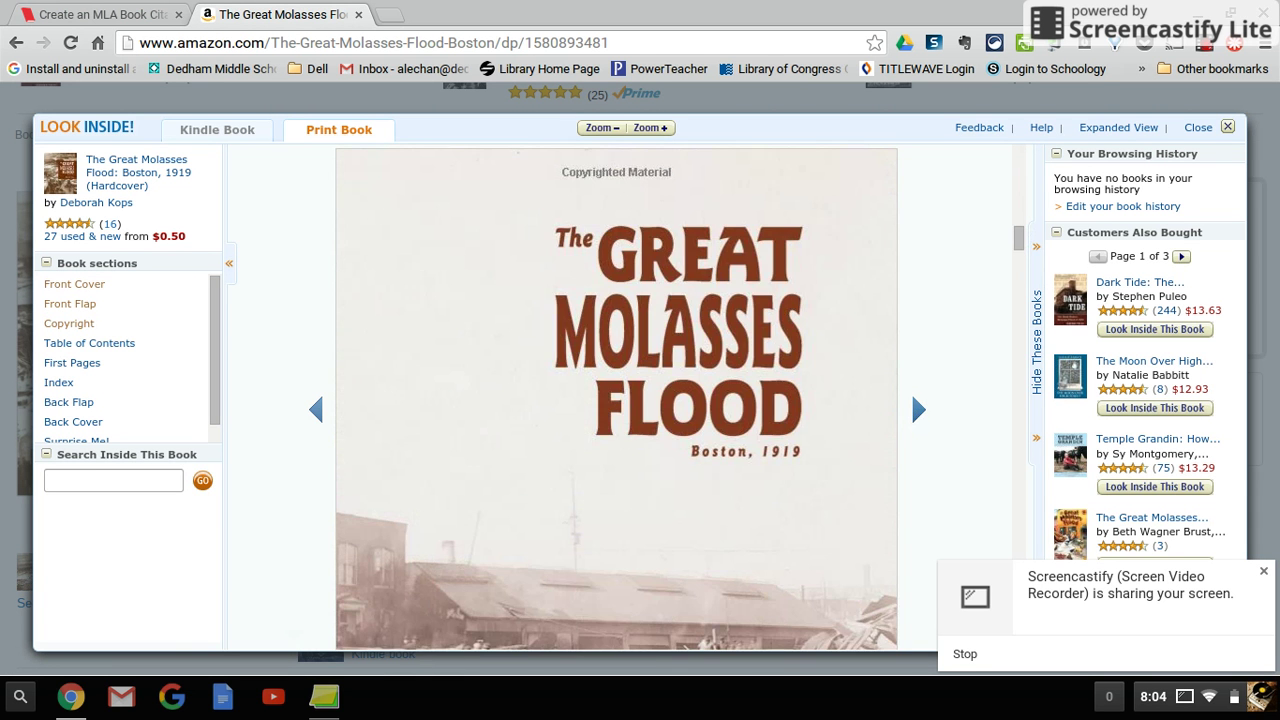
{"action": "scroll", "coordinate": [911, 392], "scroll_direction": "down", "scroll_amount": 3}
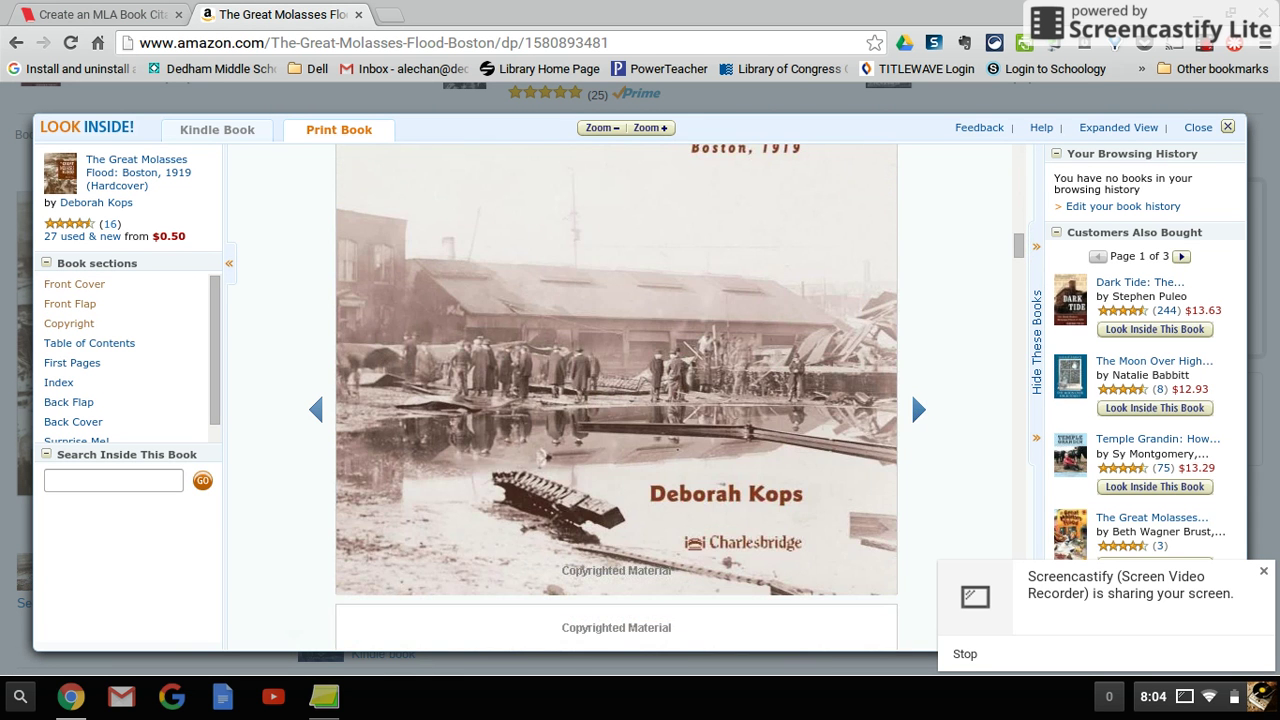
{"action": "left_click", "coordinate": [100, 14]}
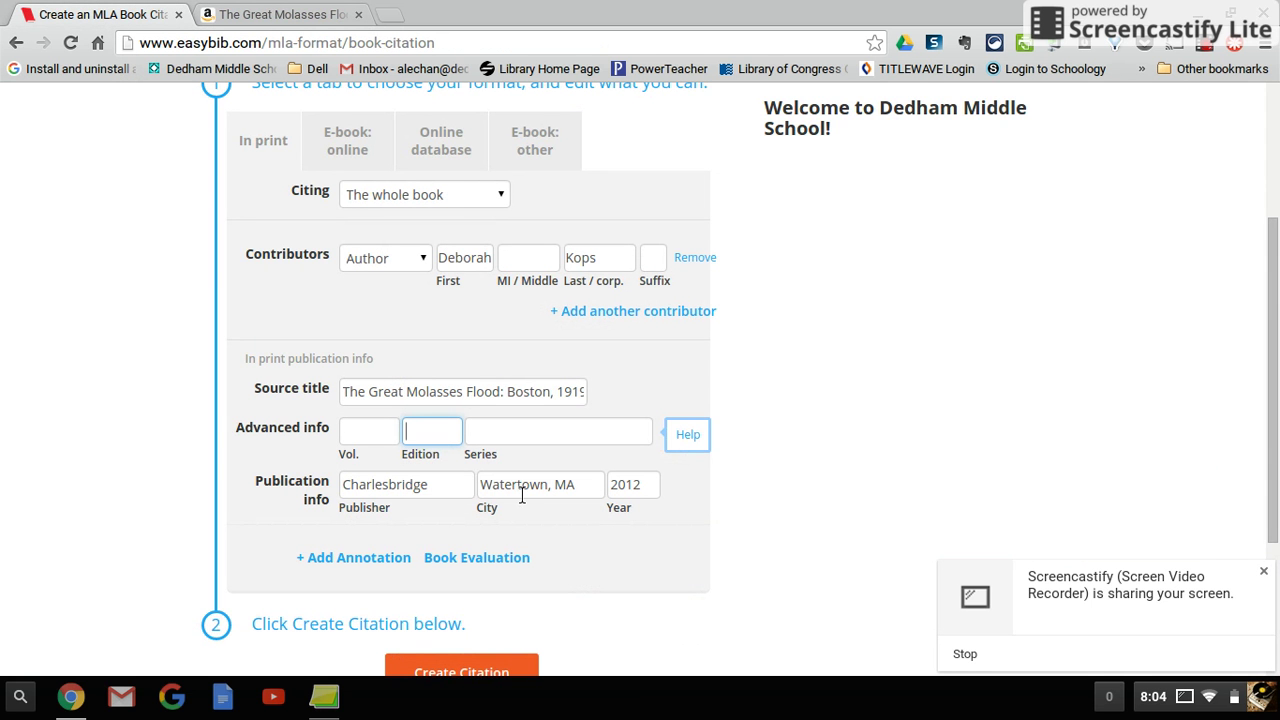
Step: Compare the citation form's publication city with the publisher's location on the copyright page in the Amazon preview
{"action": "left_click", "coordinate": [247, 21]}
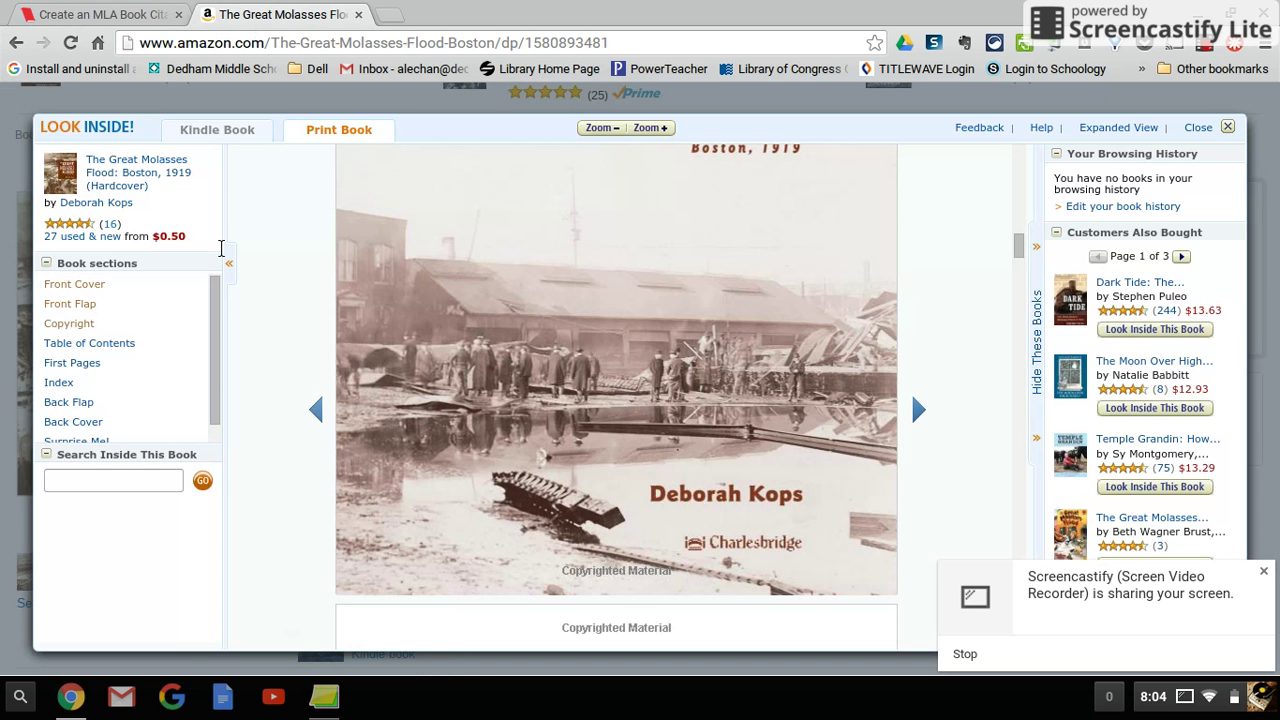
{"action": "scroll", "coordinate": [911, 392], "scroll_direction": "up", "scroll_amount": 1}
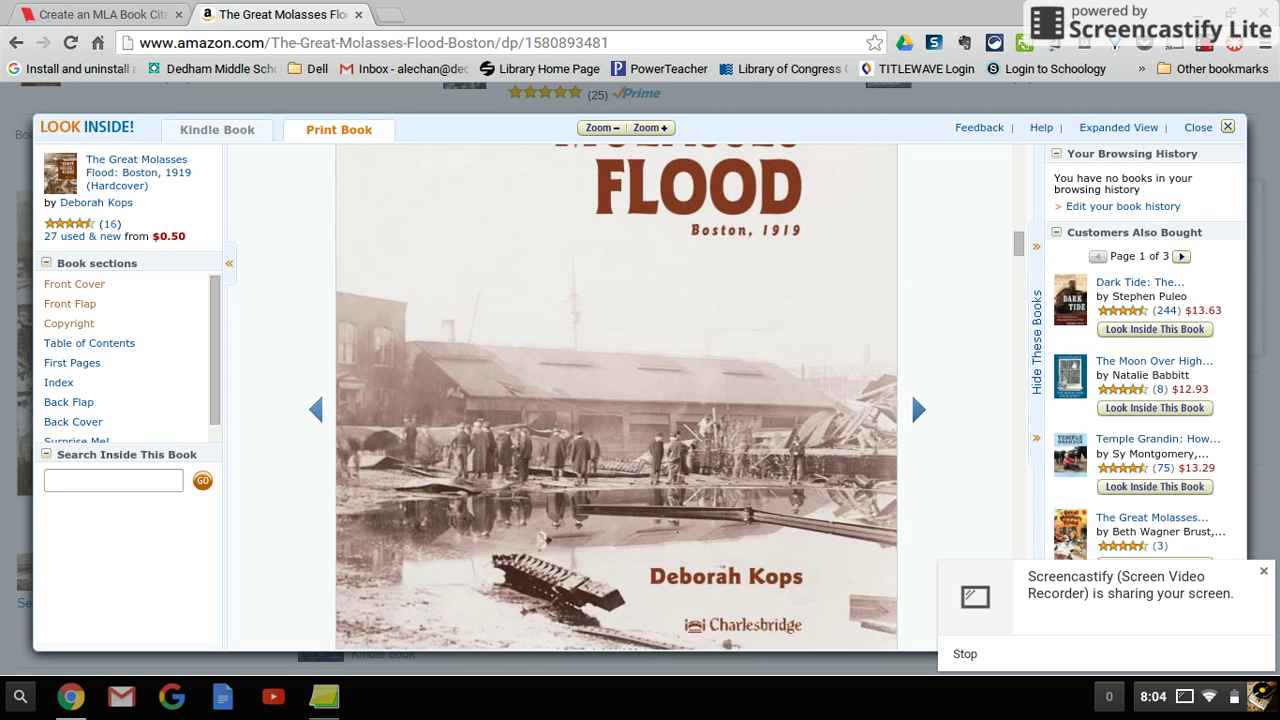
{"action": "left_click", "coordinate": [916, 412]}
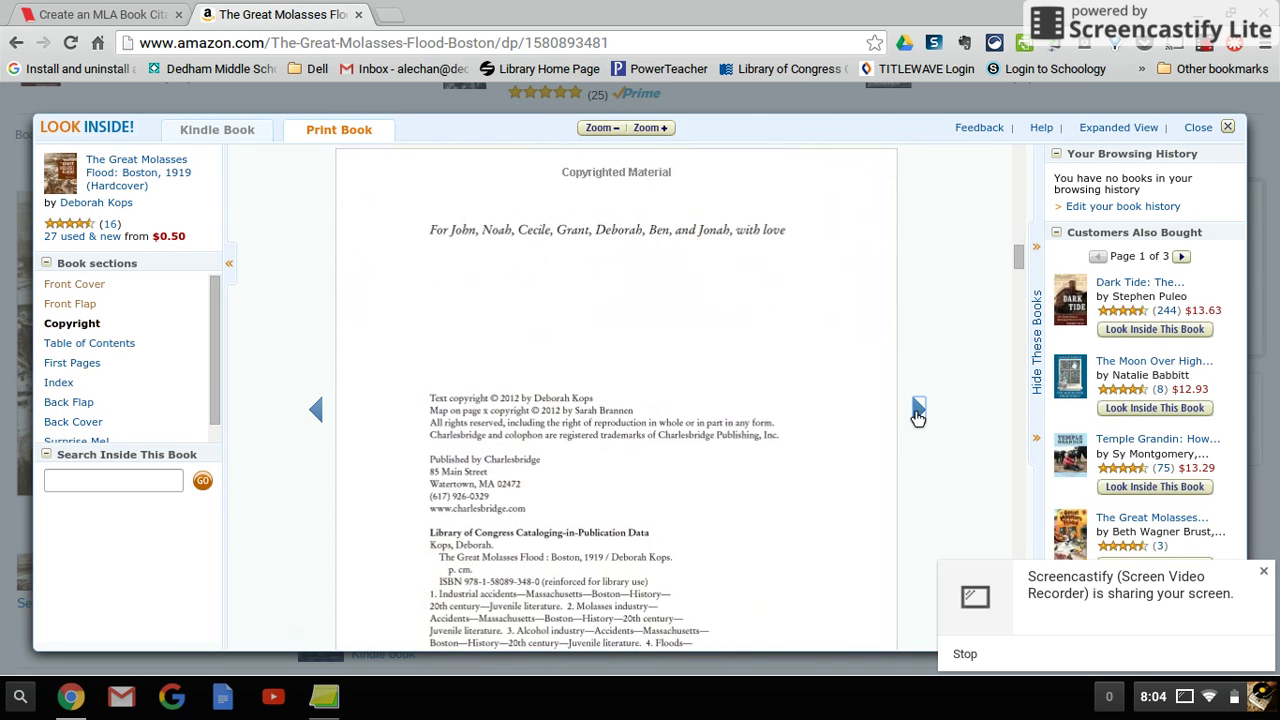
{"action": "scroll", "coordinate": [916, 412], "scroll_direction": "down", "scroll_amount": 2}
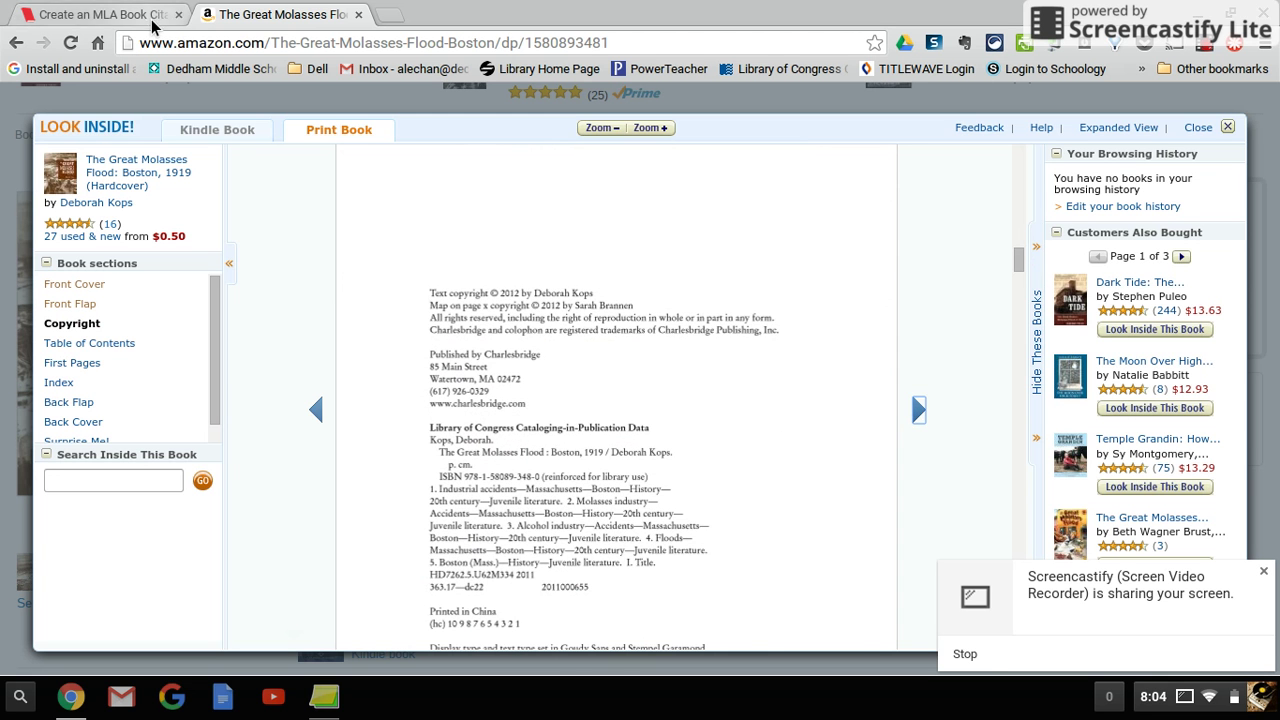
{"action": "left_click", "coordinate": [100, 14]}
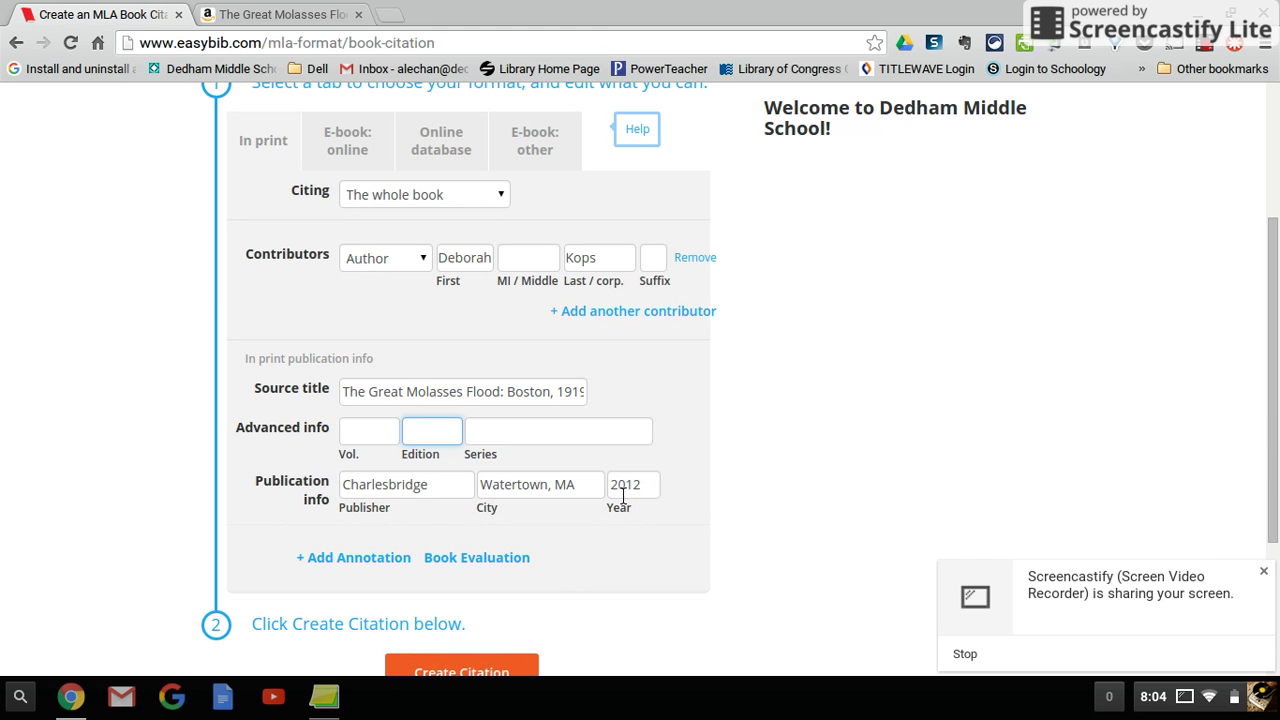
Step: Check the publication year against the Amazon preview's copyright page and create the book citation in EasyBib
{"action": "left_click", "coordinate": [234, 16]}
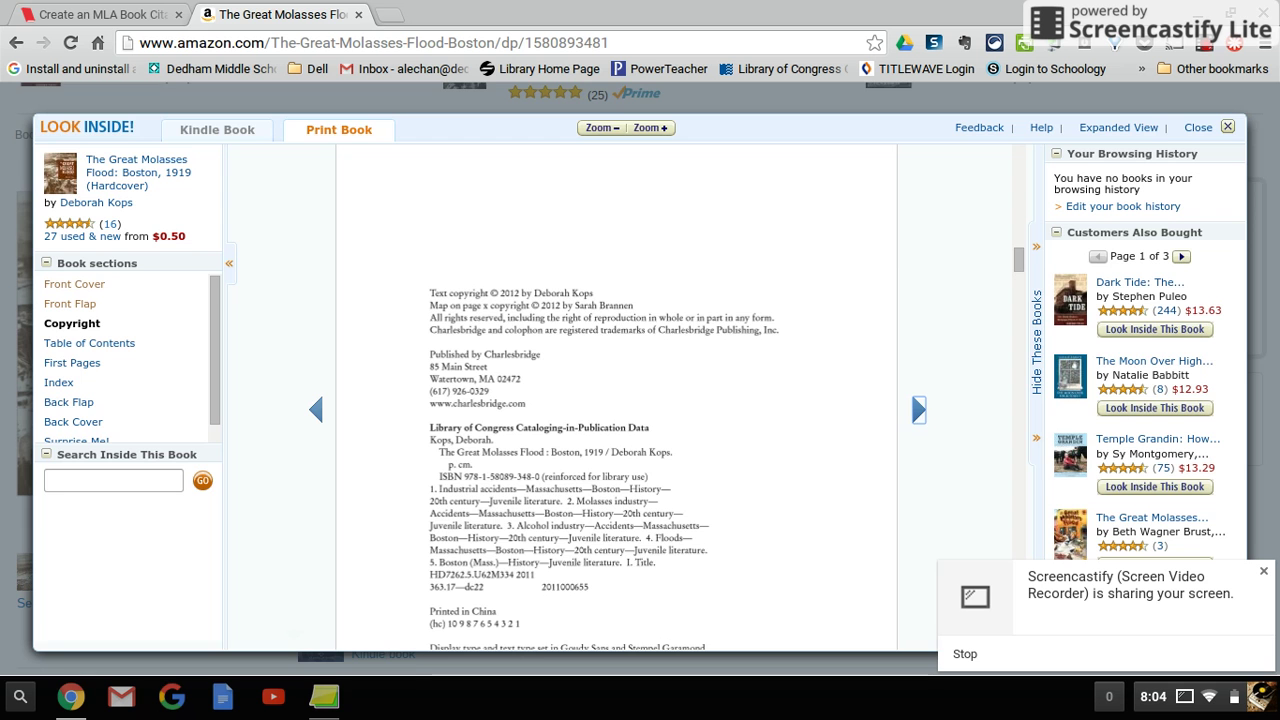
{"action": "left_click", "coordinate": [100, 14]}
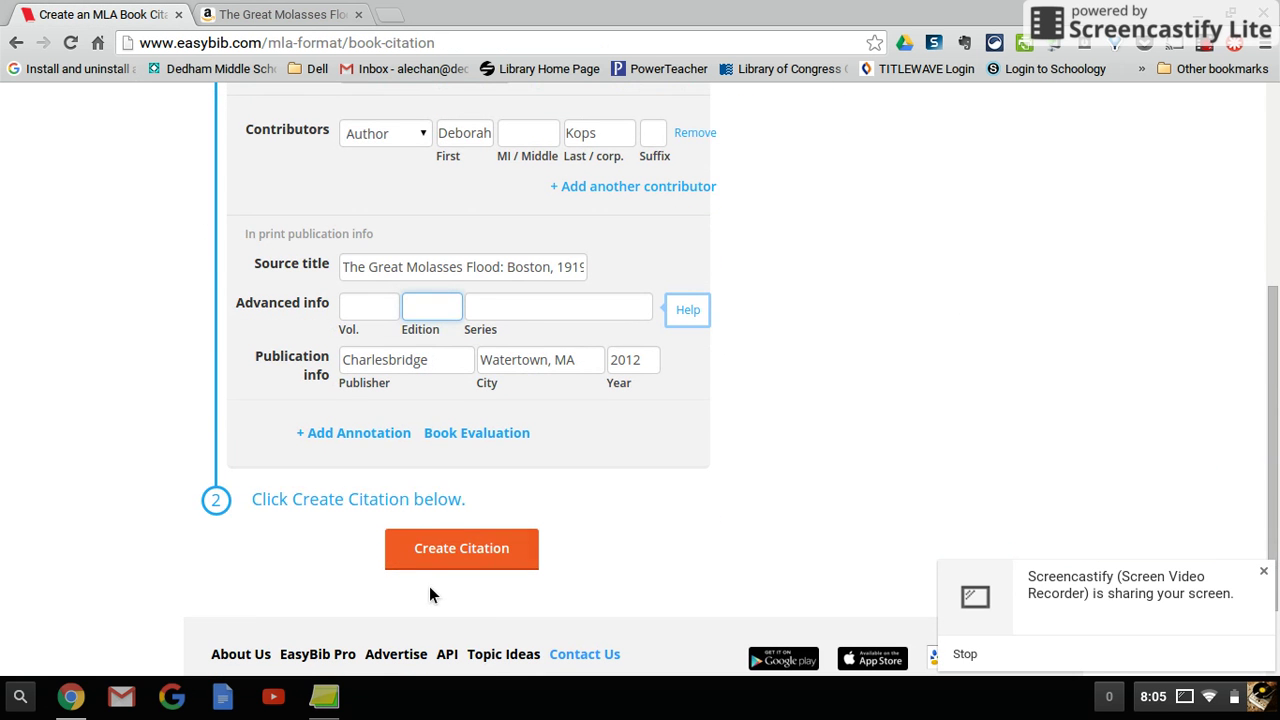
{"action": "left_click", "coordinate": [440, 549]}
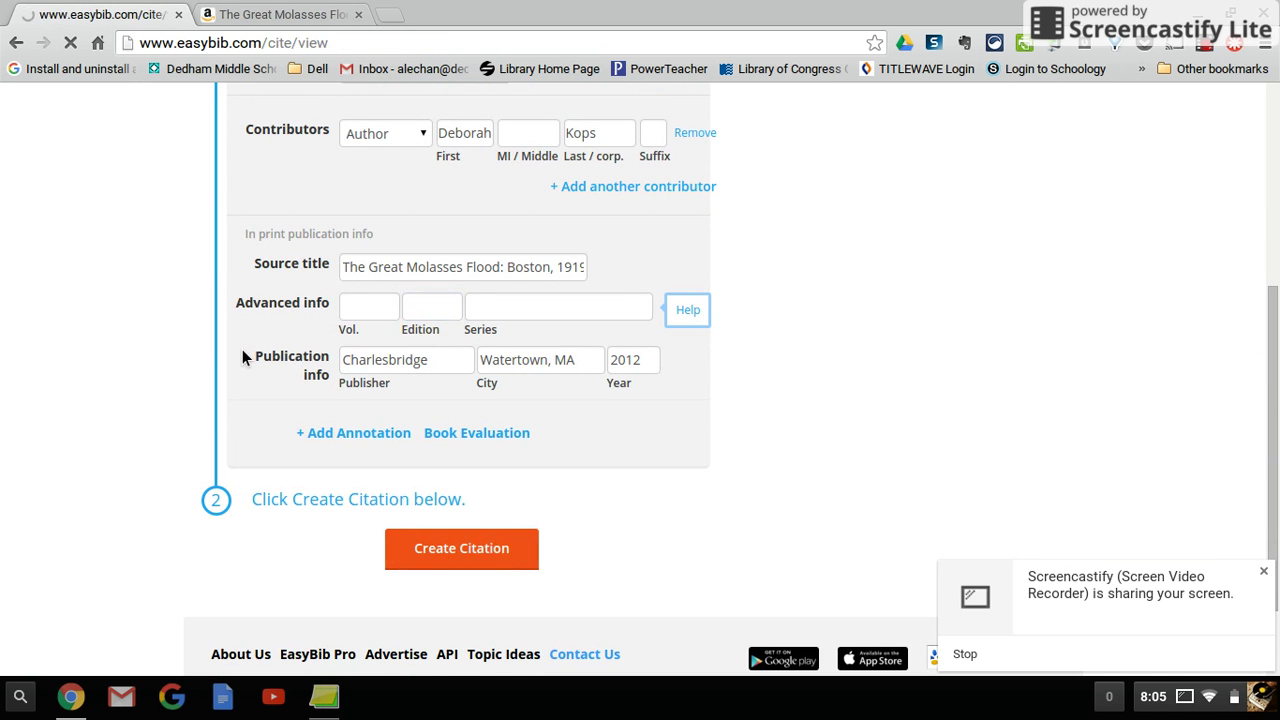